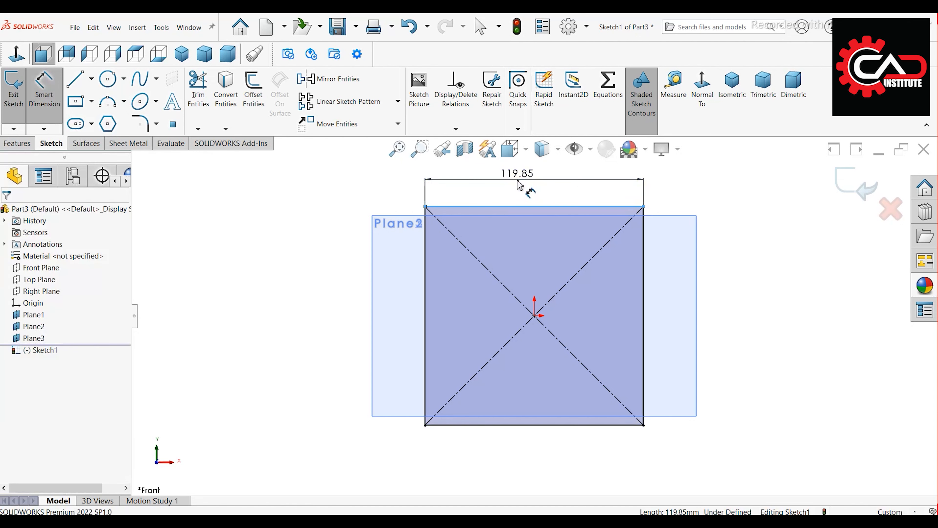
- Set the width of the square centred on the origin to 120 mm and finish the sketch
text(120)
key(Return)
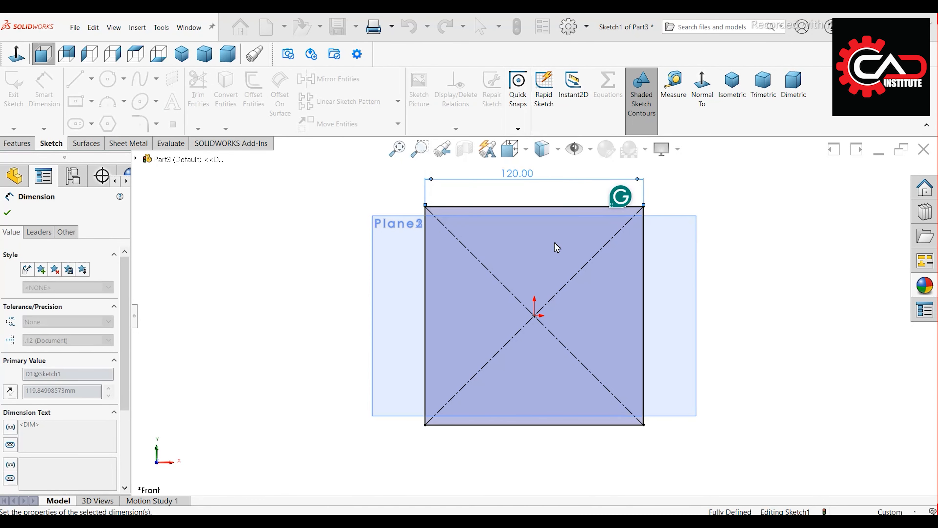
right_click(728, 251)
click(747, 277)
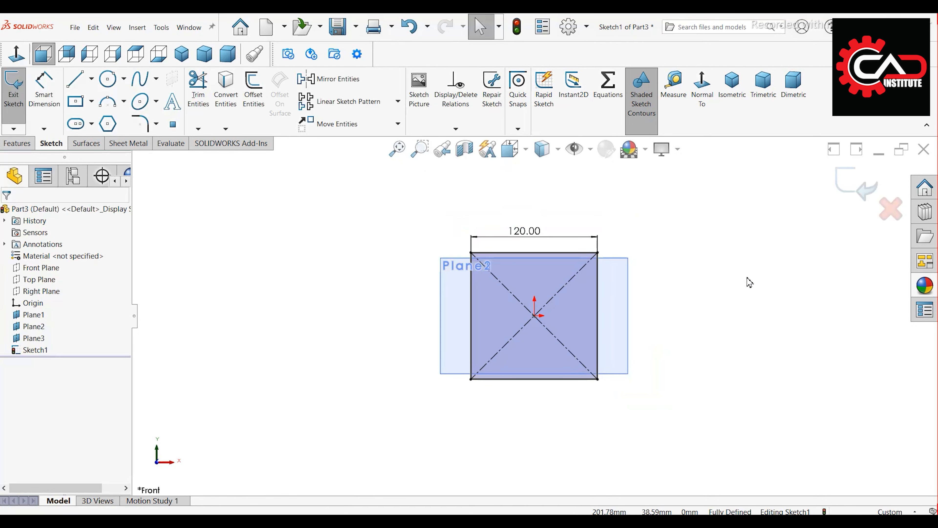
double_click(790, 258)
- Start a sketch on Plane1 and draw a circle centred on the origin with a radius of about 90 mm
mouse_move(679, 293)
middle_down()
mouse_move(639, 329)
mouse_move(605, 336)
middle_up()
click(472, 272)
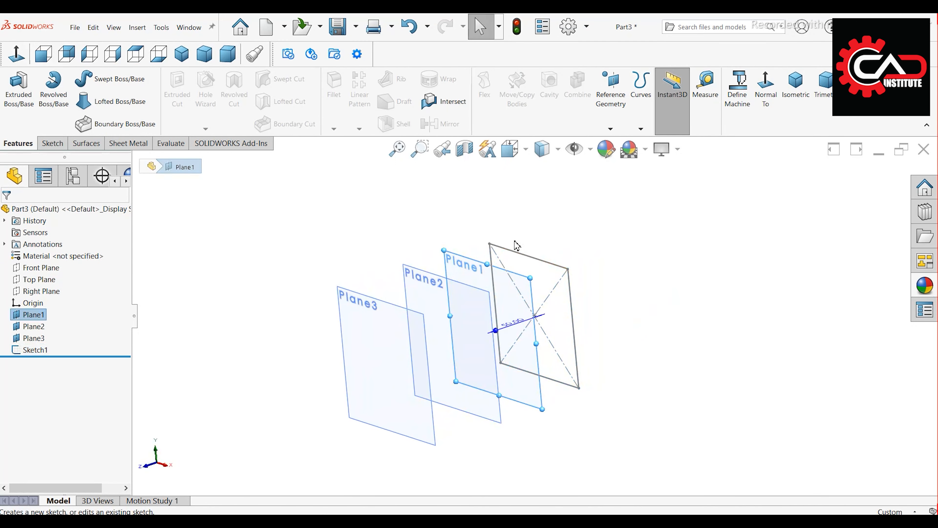
click(513, 238)
click(706, 111)
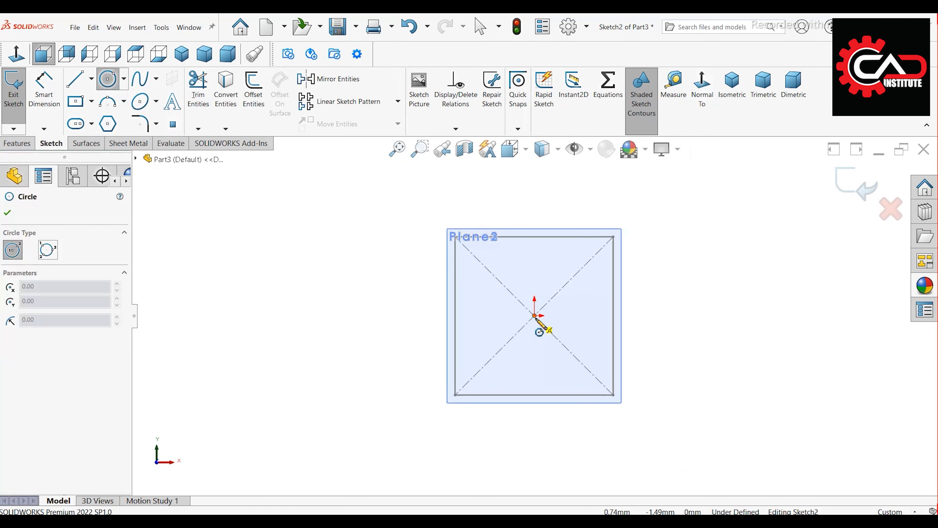
click(535, 315)
click(576, 425)
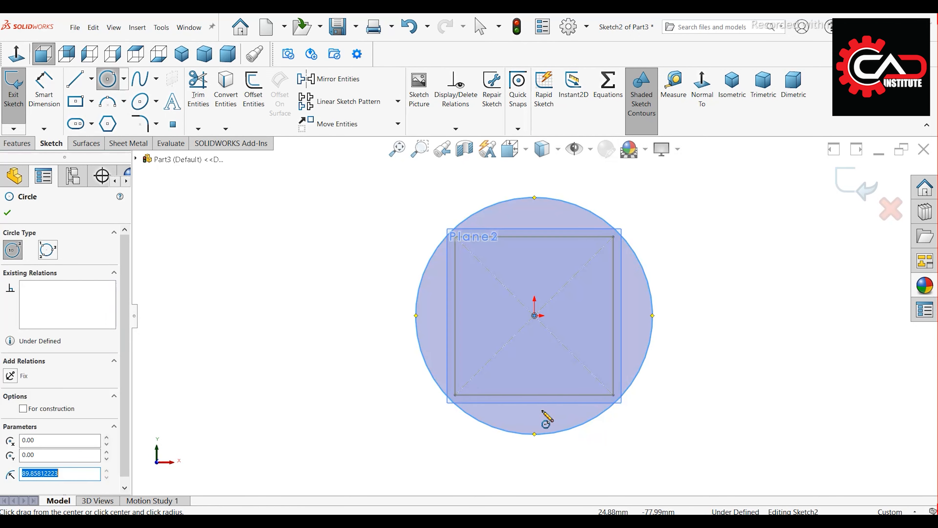
- Dimension the Plane1 circle to a diameter of 100 mm and finish the sketch
click(51, 98)
click(646, 275)
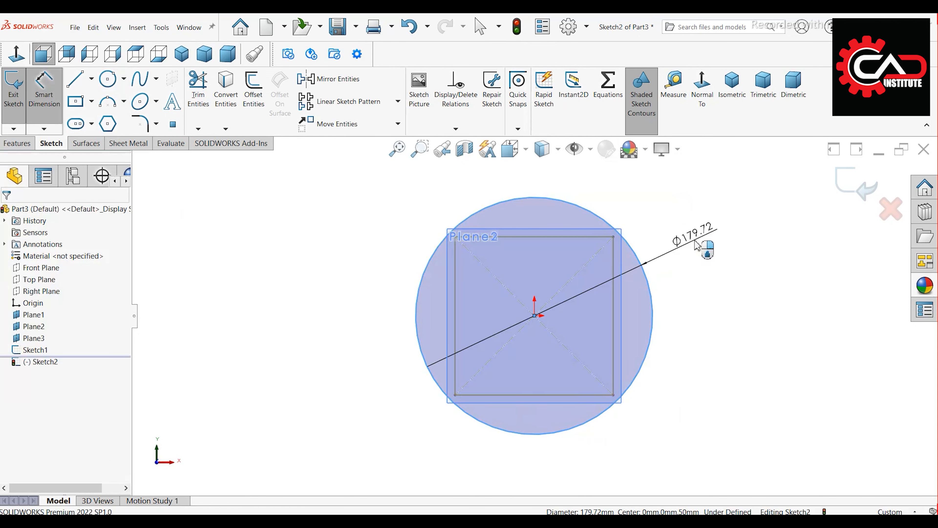
click(704, 247)
text(100)
key(Return)
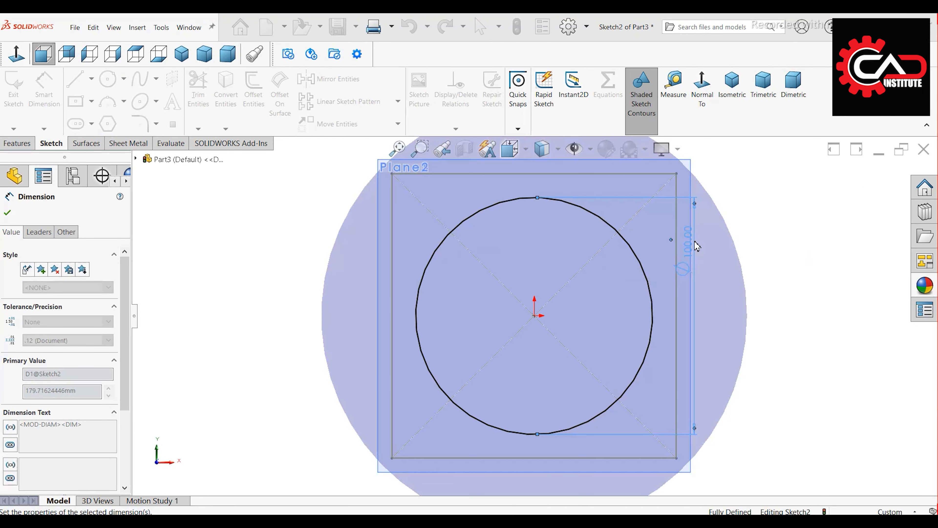
click(841, 183)
scroll(719, 276, up, 4)
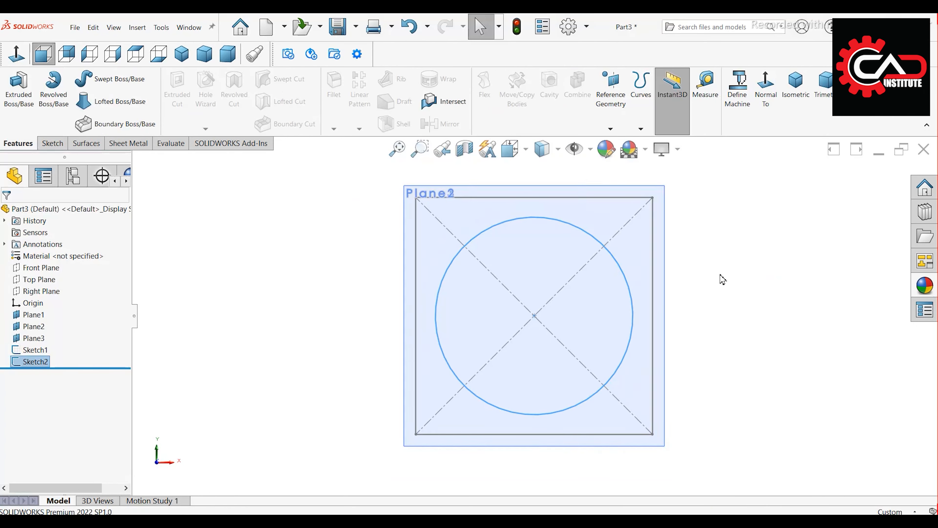
- Start a sketch on Plane2 and draw a circle centred on the origin, about 155 mm in diameter
mouse_move(628, 302)
middle_down()
mouse_move(596, 332)
mouse_move(472, 297)
middle_up()
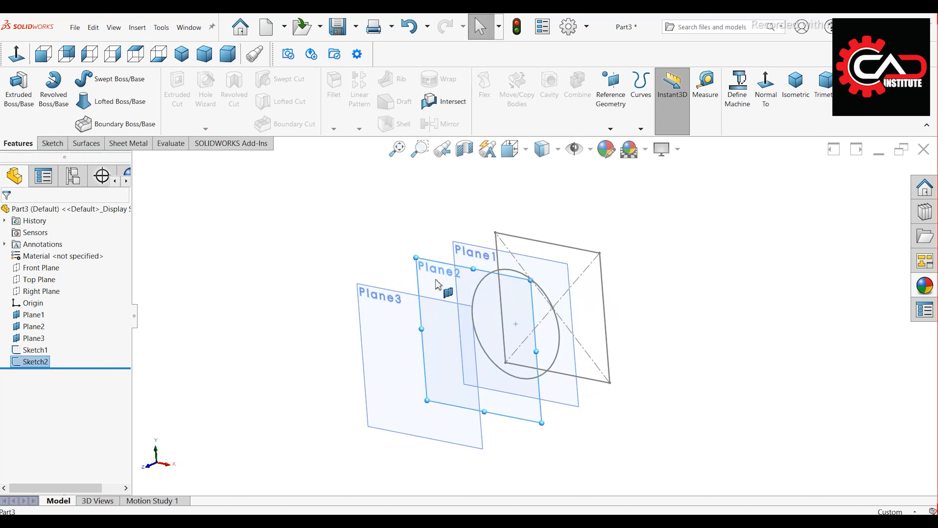
click(438, 285)
click(479, 249)
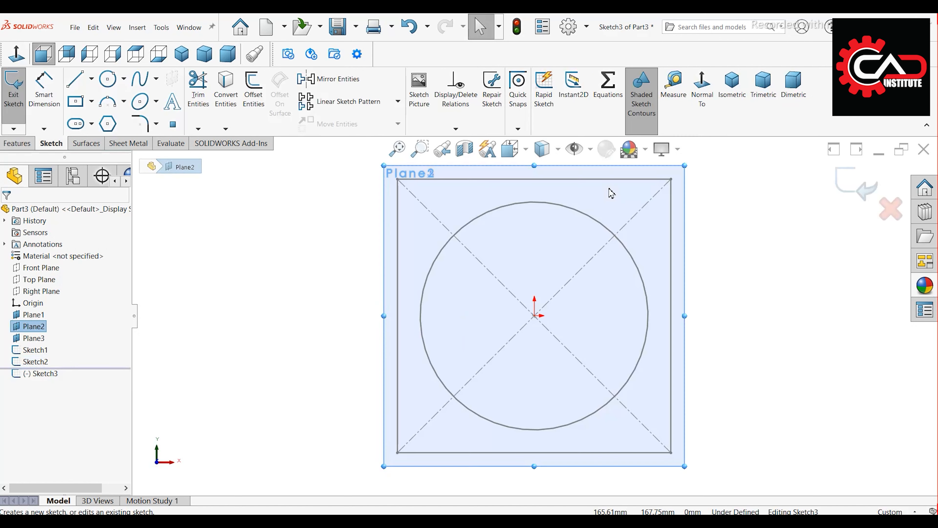
click(751, 272)
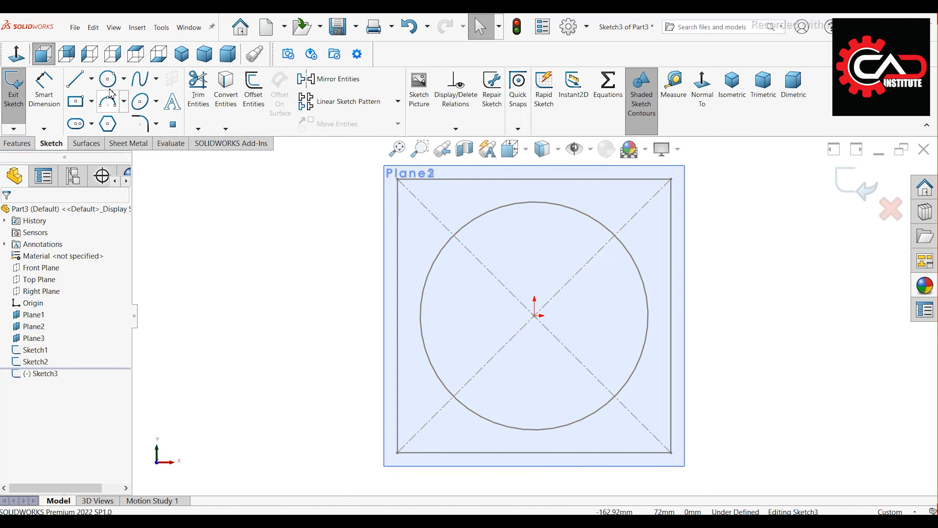
click(107, 79)
click(534, 315)
scroll(536, 322, up, 3)
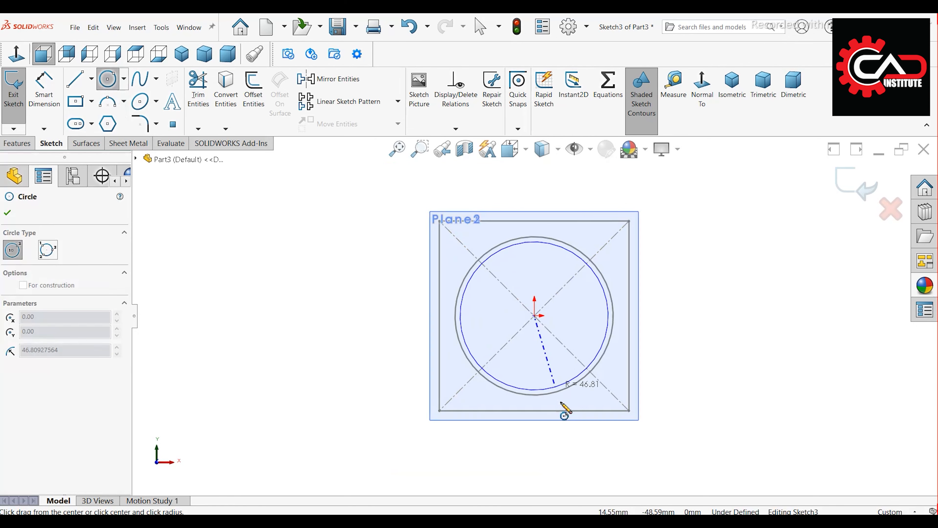
click(573, 432)
right_click(696, 300)
click(709, 302)
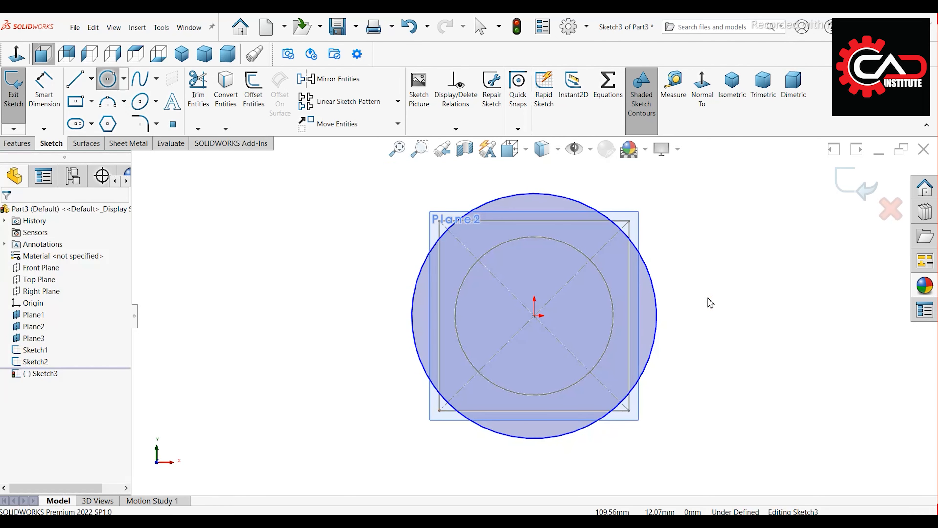
- Dimension the Plane2 circle to a diameter of 160 mm
click(52, 99)
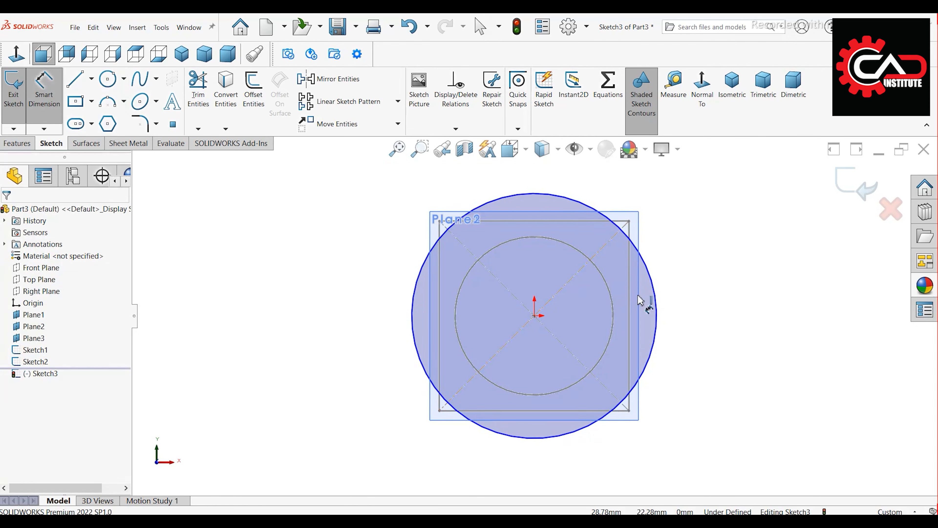
click(657, 301)
click(698, 268)
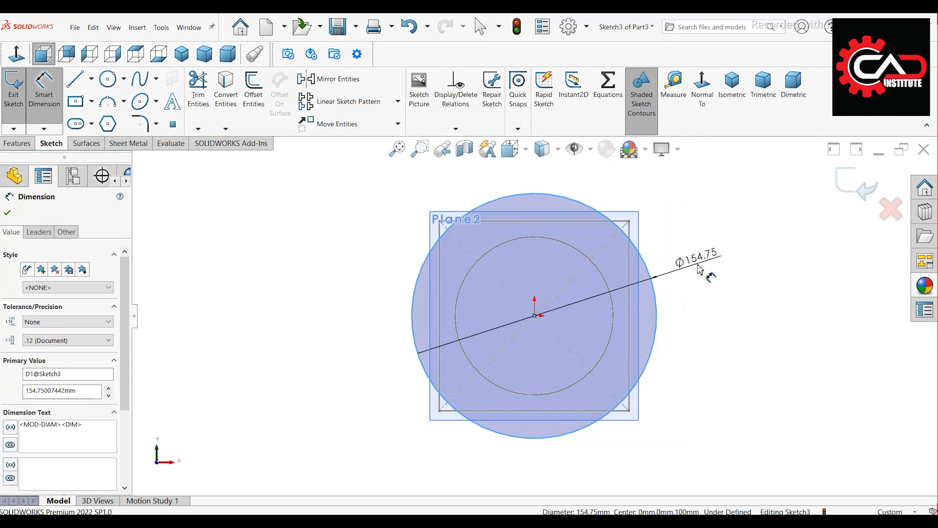
text(160)
key(Return)
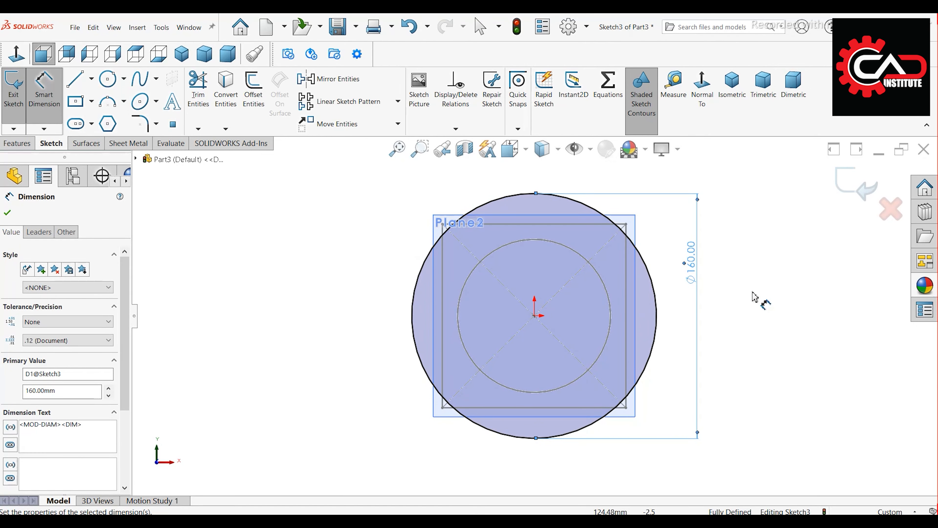
- Start a sketch on Plane3, convert the 160 mm circle from Plane2 into it, and finish the sketch
middle_drag(725, 290, 681, 312)
click(325, 273)
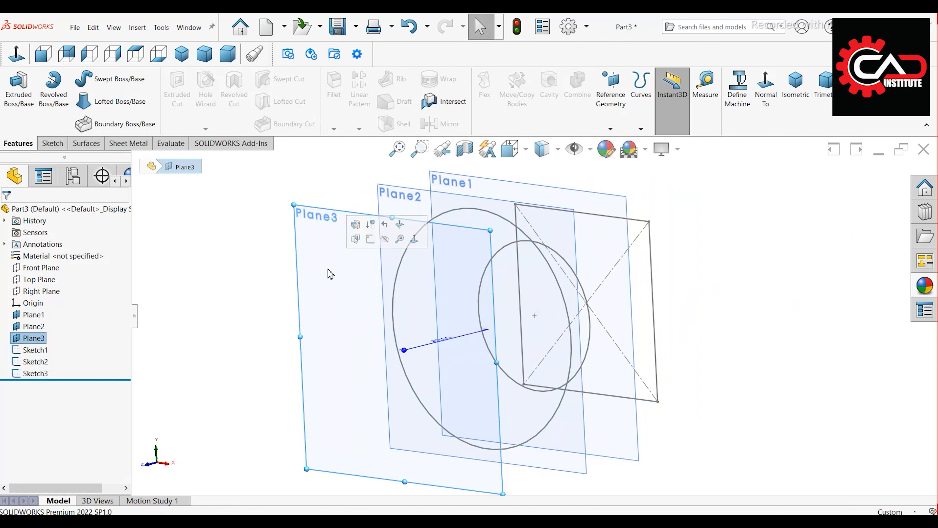
click(368, 240)
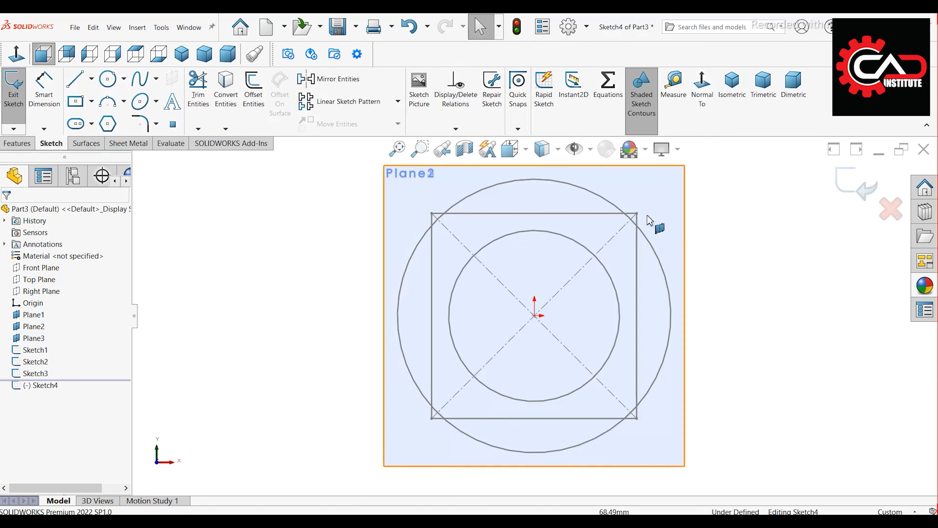
click(595, 200)
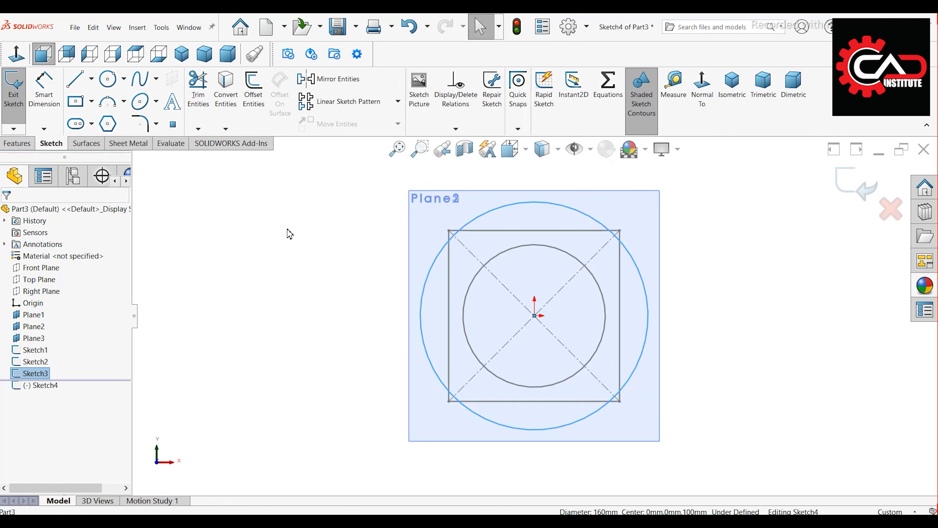
click(230, 104)
middle_drag(455, 278, 458, 318)
click(856, 184)
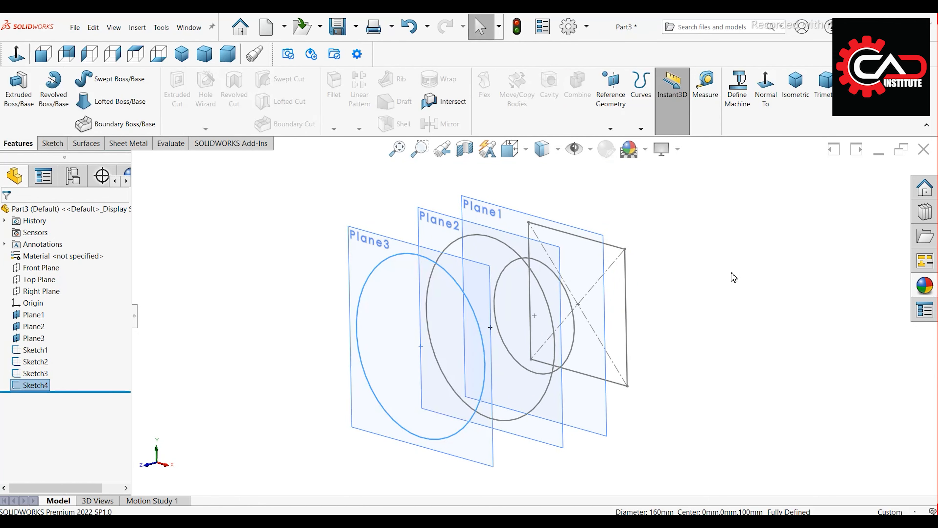
- Hide the reference planes Plane1, Plane2 and Plane3
click(496, 227)
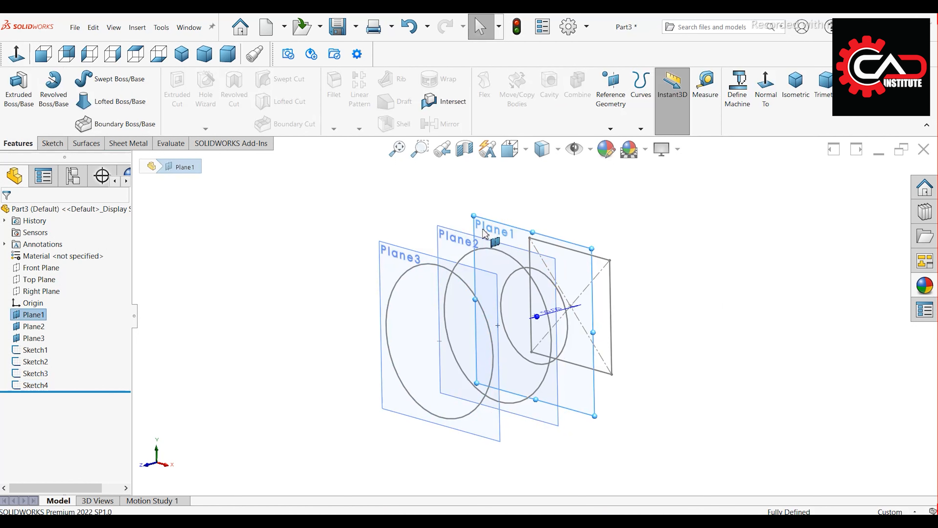
ctrl+click(461, 239)
ctrl+click(421, 255)
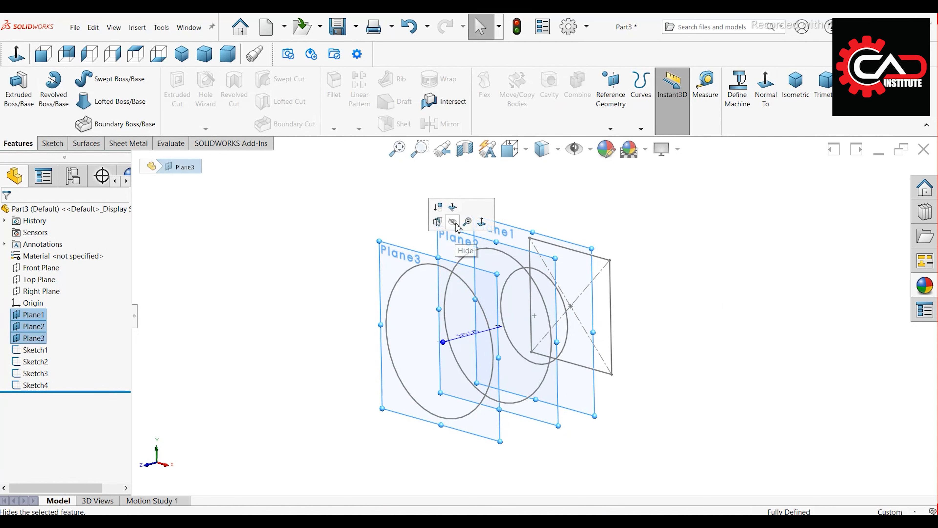
click(453, 222)
- Create a lofted boss through the Plane3 circle, the Plane2 circle, the Plane1 circle and the square, in that order
mouse_move(412, 234)
middle_down()
mouse_move(429, 245)
mouse_move(454, 230)
mouse_move(455, 243)
middle_up()
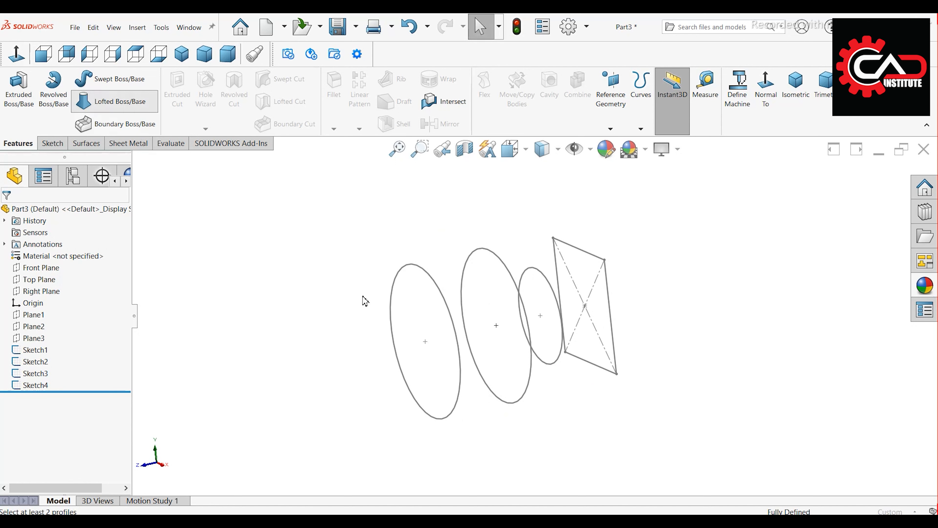
click(414, 266)
click(496, 259)
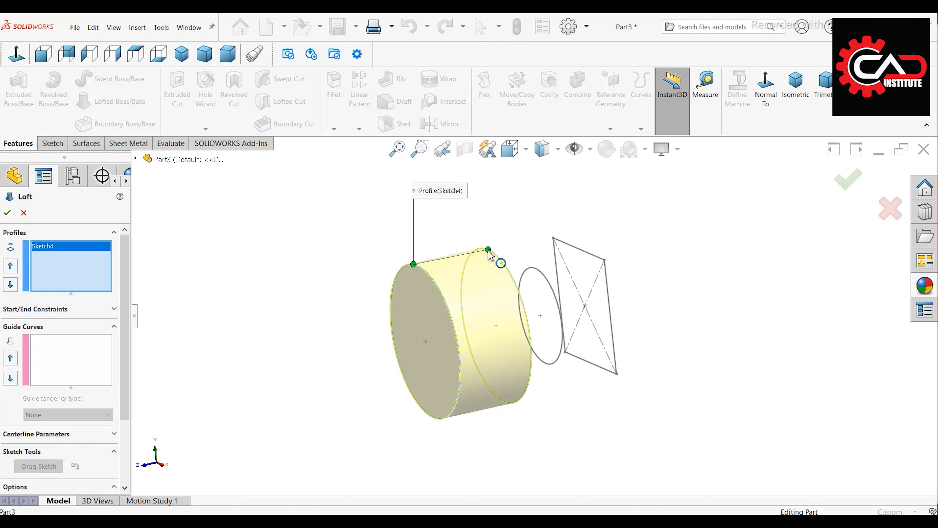
click(544, 275)
click(561, 261)
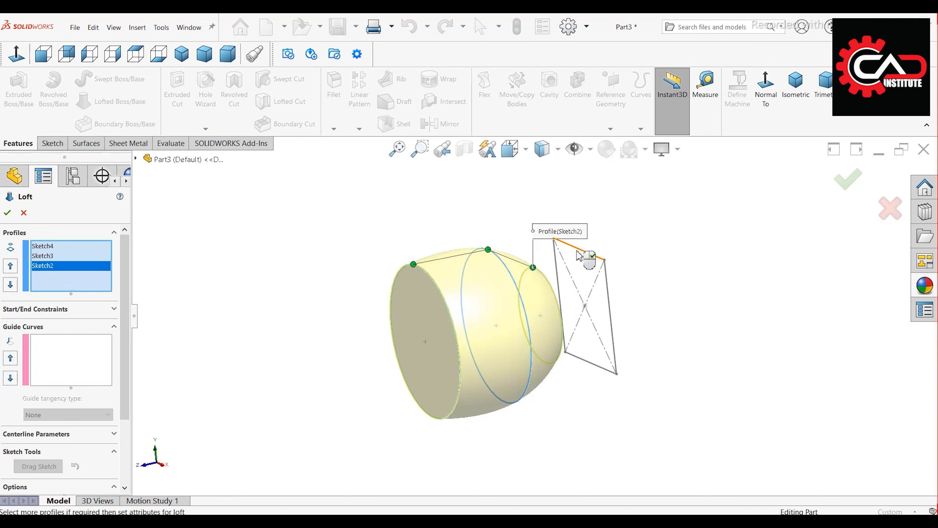
click(578, 252)
right_click(403, 266)
- Start a sketch on the Right Plane and draw a horizontal line about 485 mm long from the origin, pointing away from the loft
middle_drag(350, 292, 587, 388)
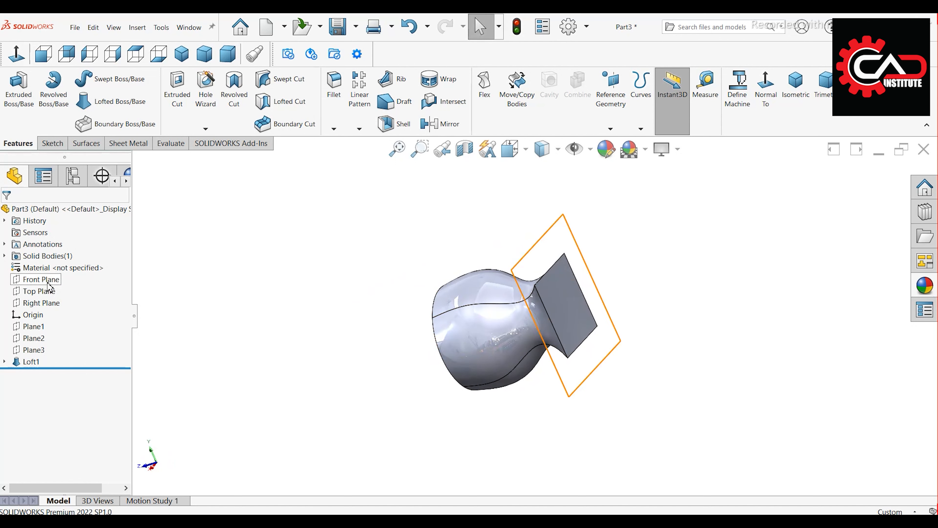
click(44, 304)
click(53, 290)
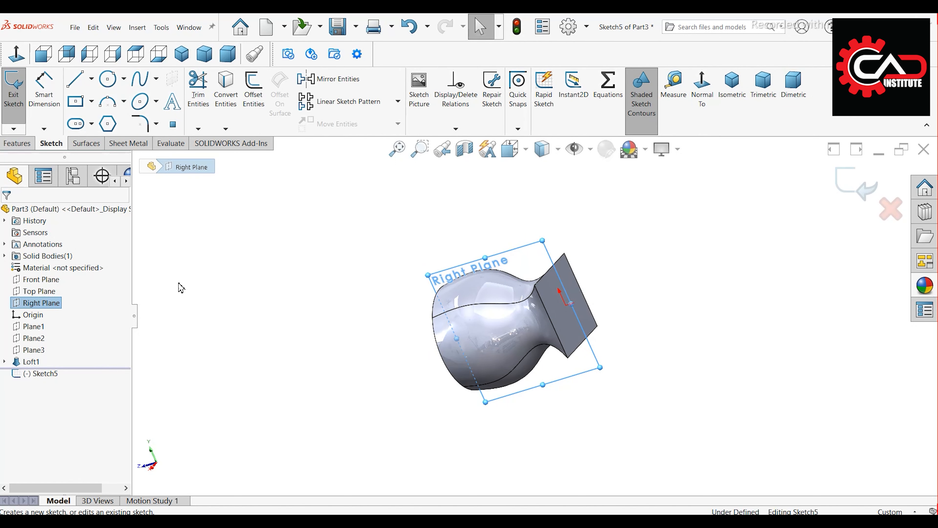
click(701, 117)
scroll(718, 314, down, 5)
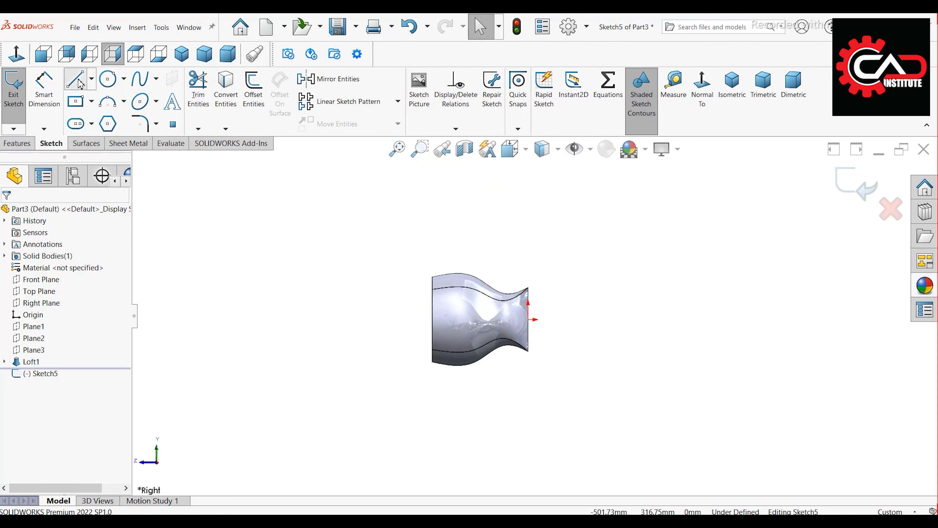
click(77, 81)
click(497, 315)
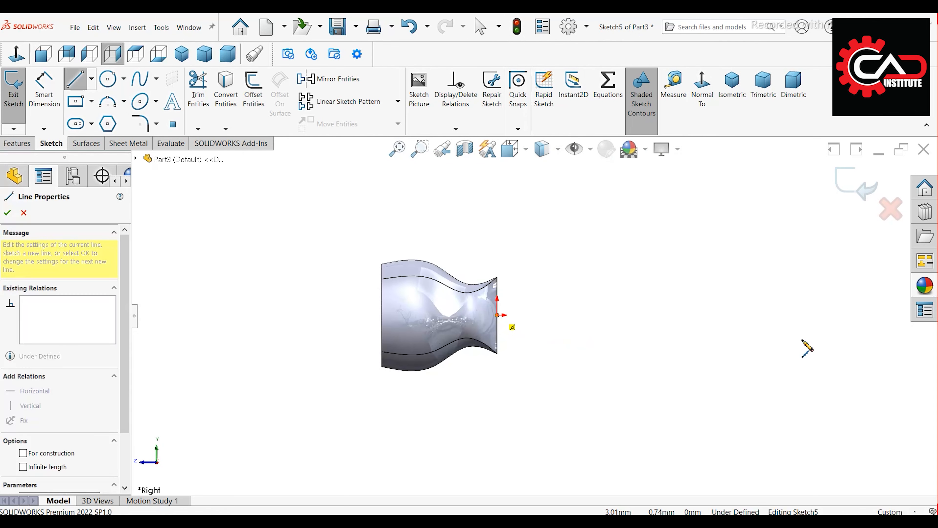
click(809, 318)
right_click(779, 284)
click(791, 295)
- Draw a centerline about 521 mm long from the origin, sloping downward to end directly below the horizontal line's far endpoint
scroll(791, 361, up, 2)
scroll(790, 362, down, 1)
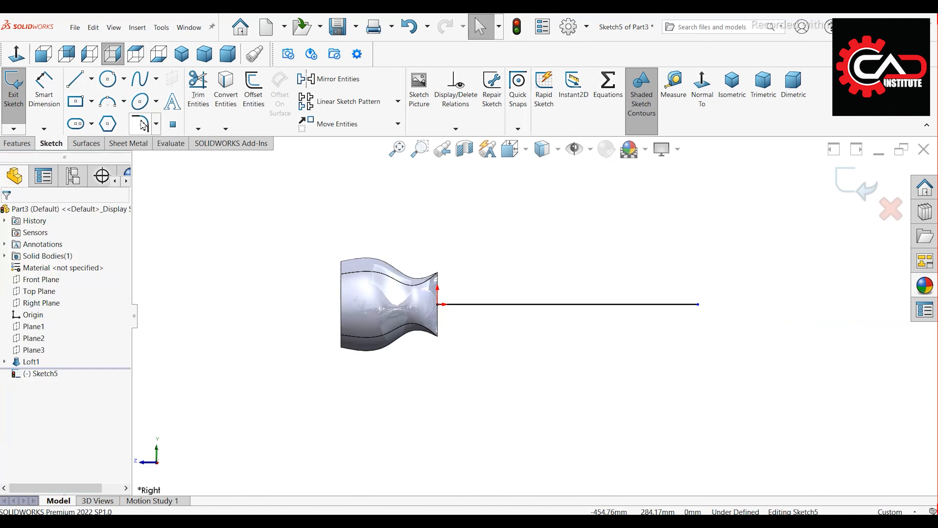
click(92, 86)
click(104, 106)
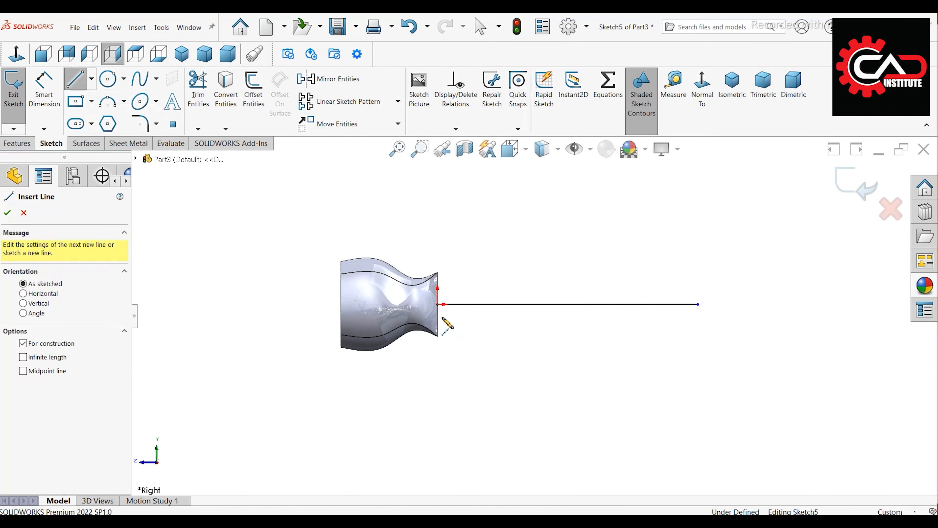
click(437, 304)
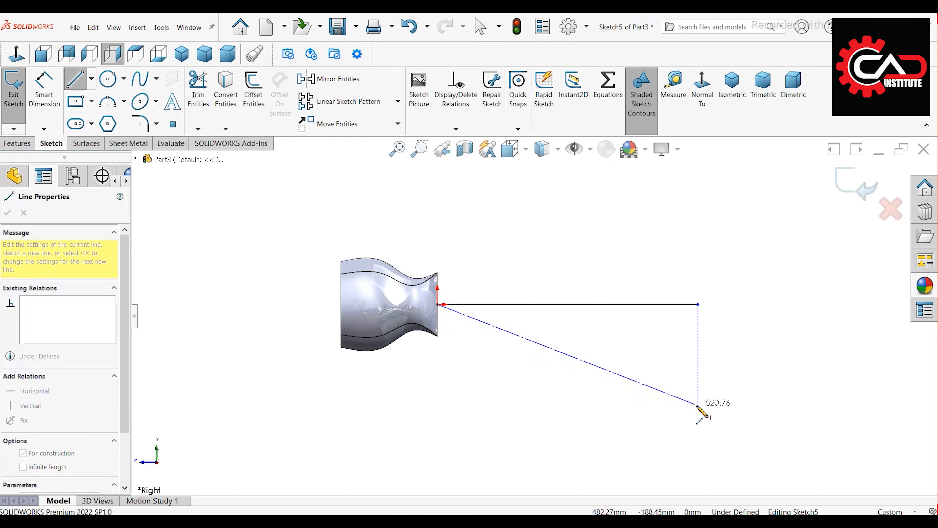
click(697, 403)
right_click(721, 359)
click(735, 367)
- Change the horizontal line into construction geometry
scroll(733, 371, down, 2)
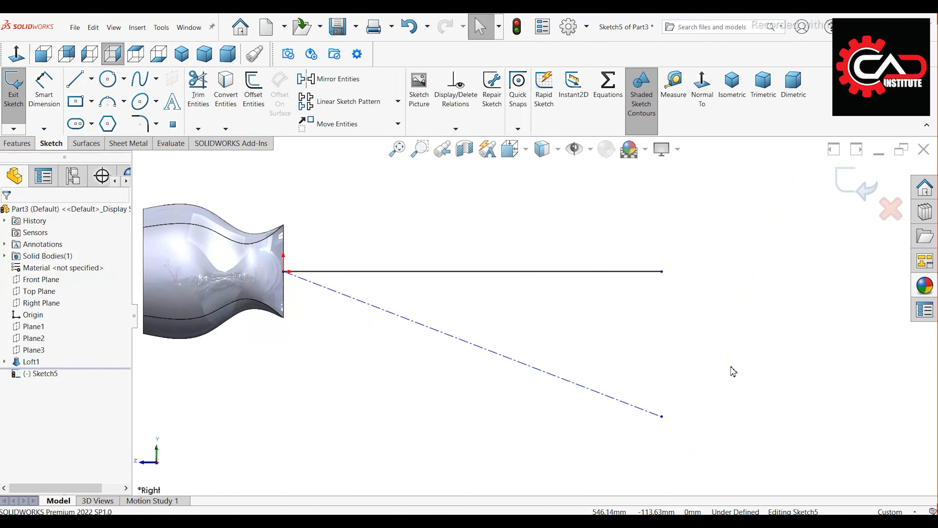
click(626, 272)
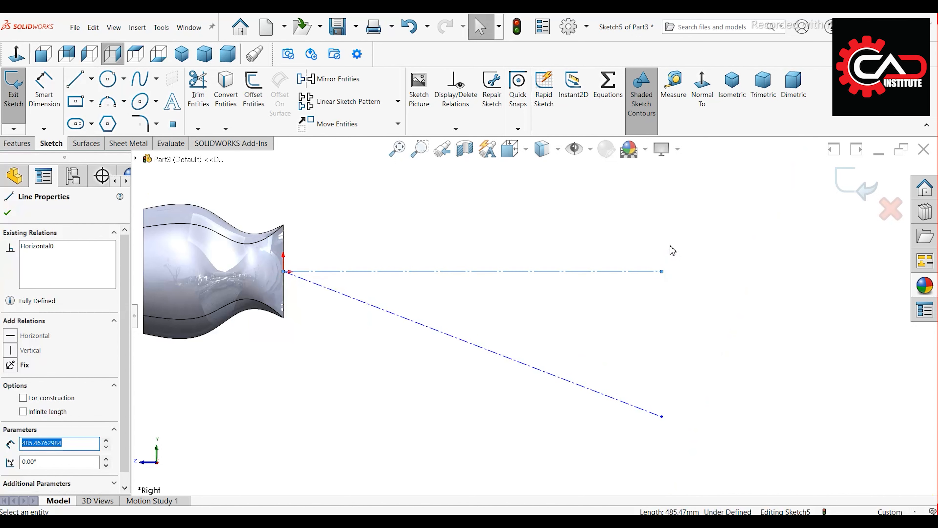
click(666, 342)
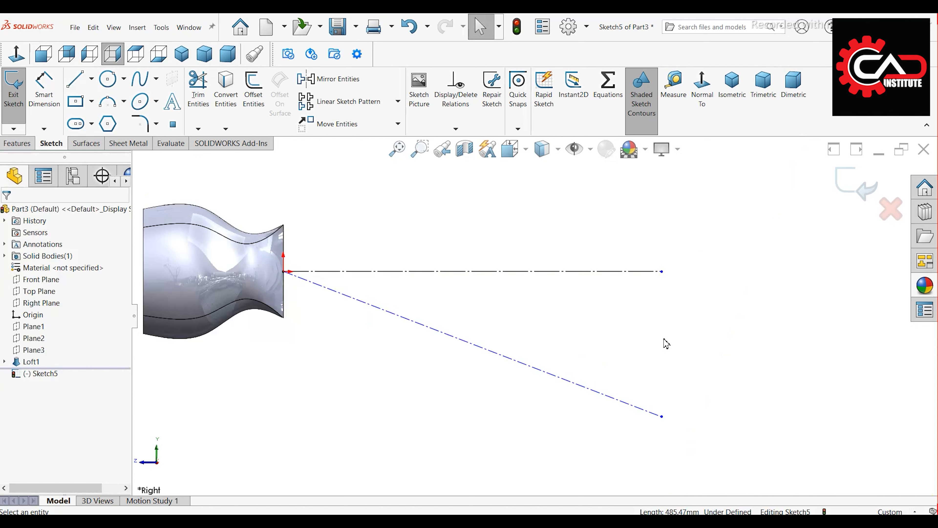
- Add a vertical relation between the free endpoints of the horizontal construction line and the sloping centerline
click(662, 418)
ctrl+click(663, 272)
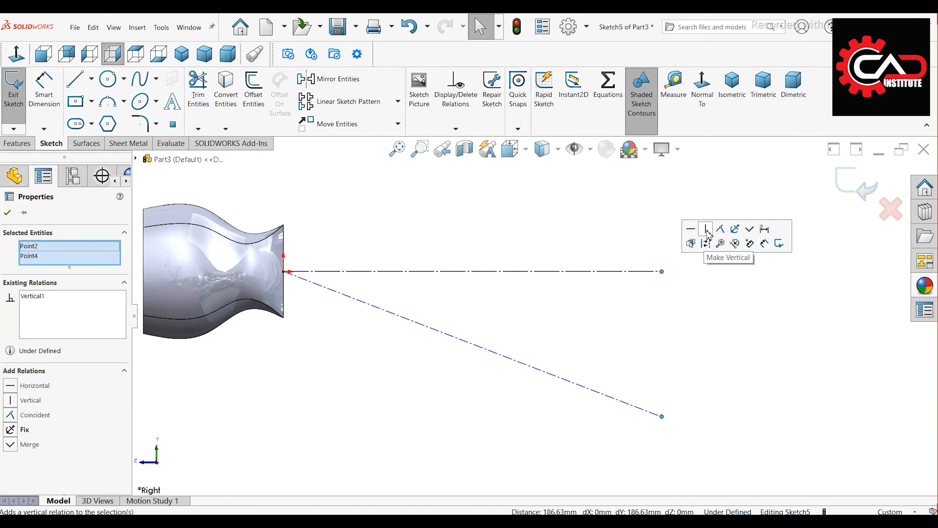
click(707, 313)
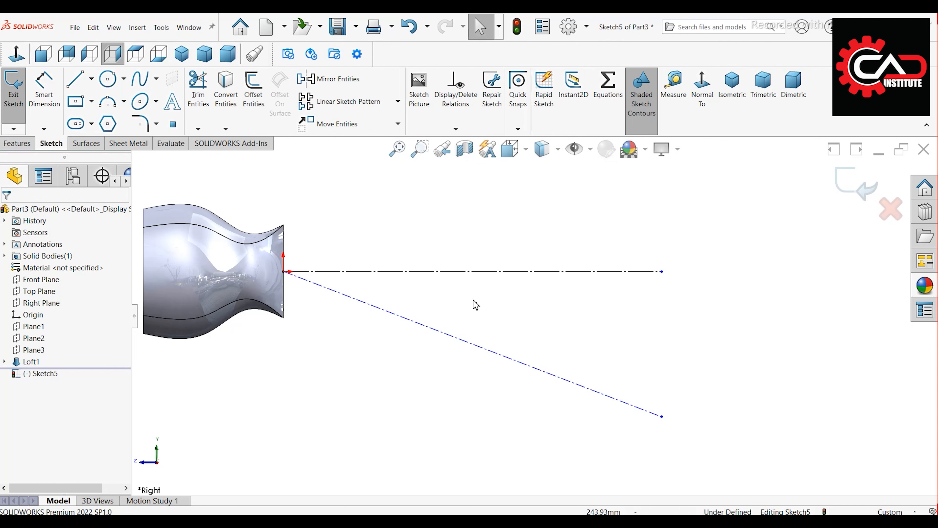
- Draw a three-point arc from the origin to the sloping centerline's far endpoint, bulging upward between the two construction lines
click(110, 105)
click(284, 271)
click(662, 416)
click(534, 326)
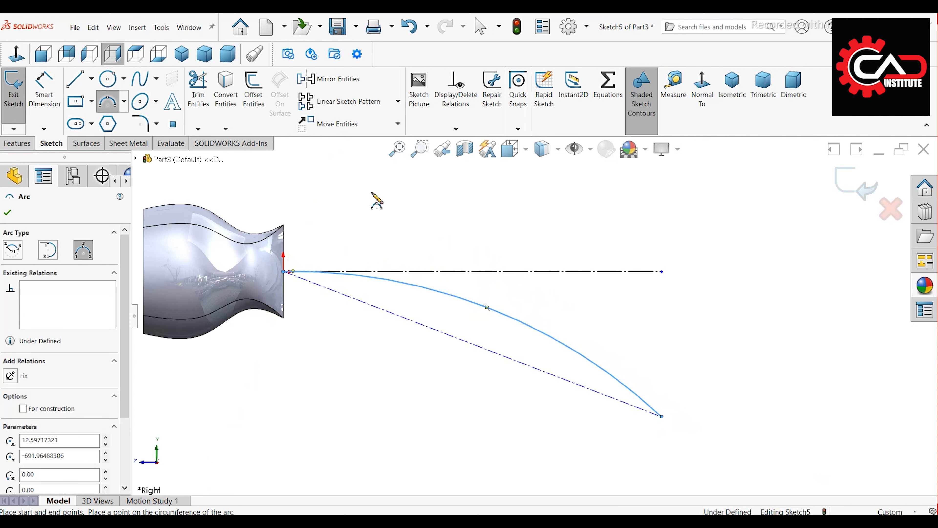
key(Escape)
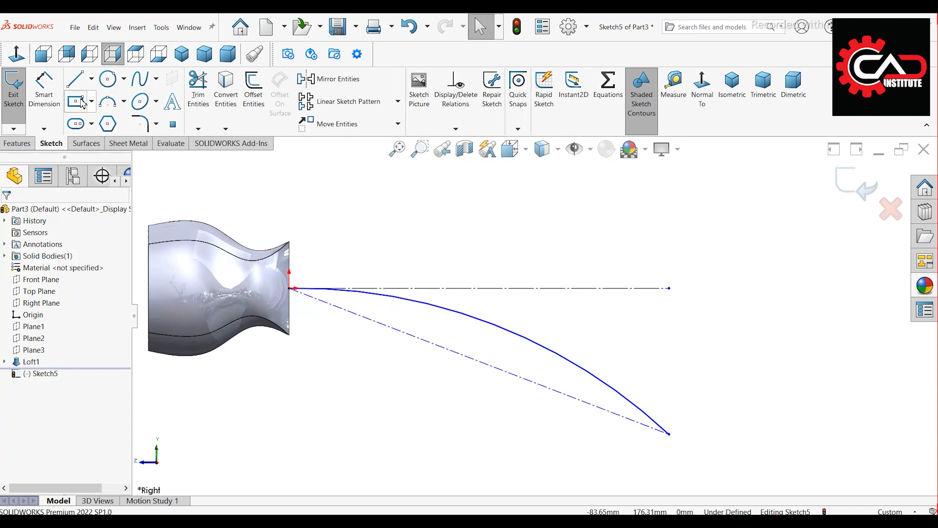
- Dimension the horizontal construction line to 400 mm
click(44, 91)
click(515, 290)
click(679, 217)
text(4)
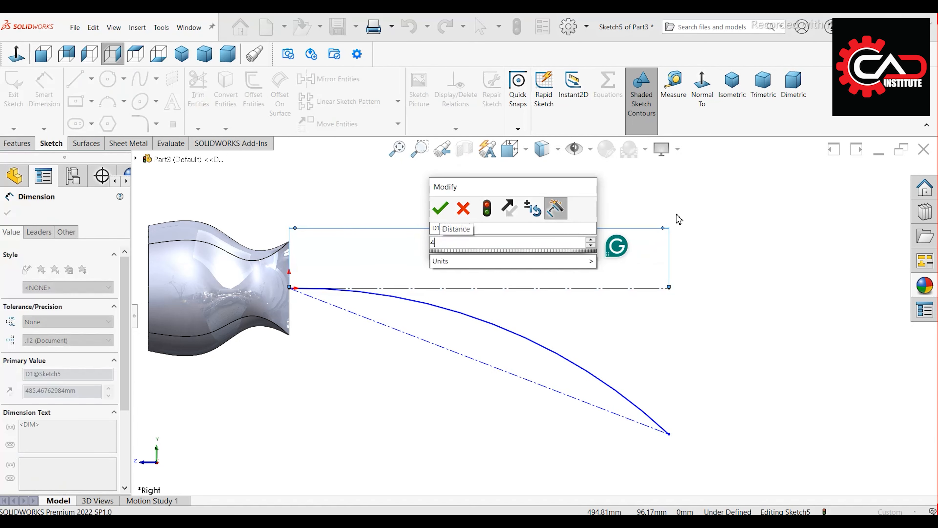
key(Return)
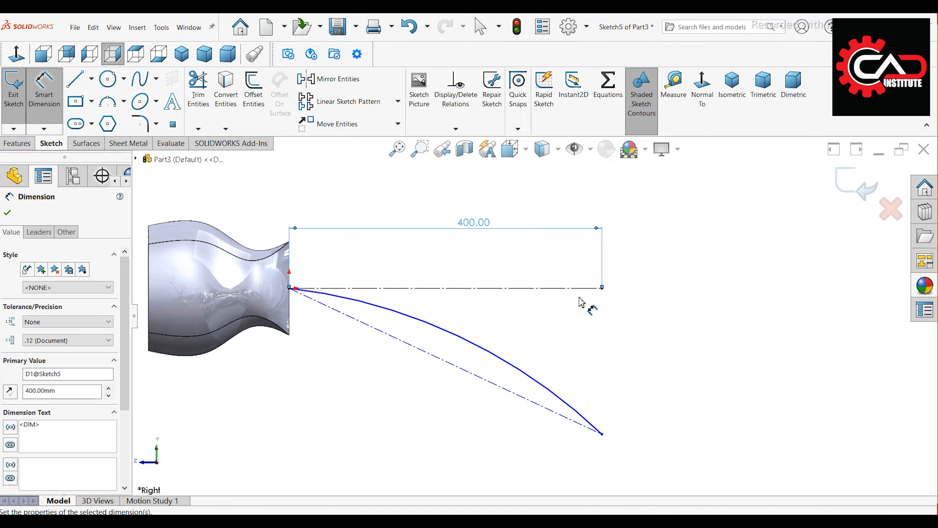
- Dimension the angle between the sloping centerline and the horizontal construction line to 20 degrees
scroll(579, 296, up, 1)
scroll(454, 345, down, 2)
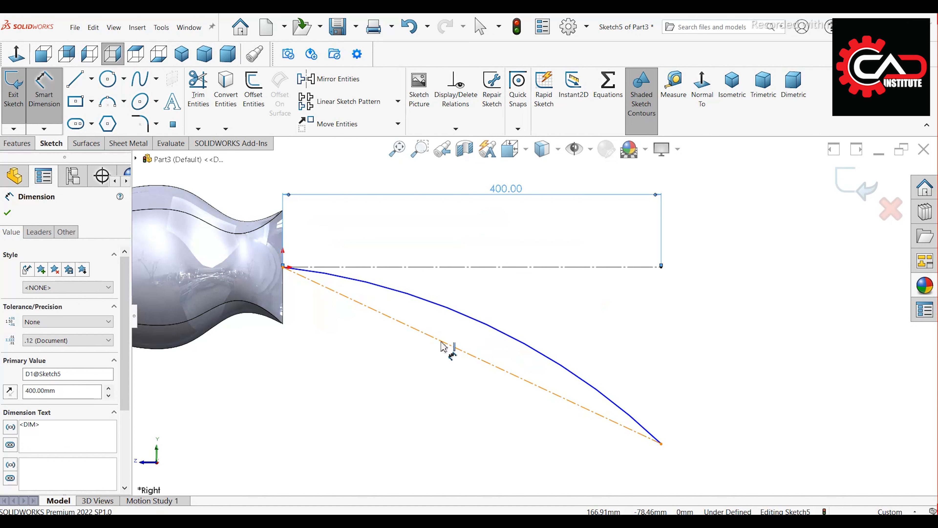
click(443, 347)
click(481, 268)
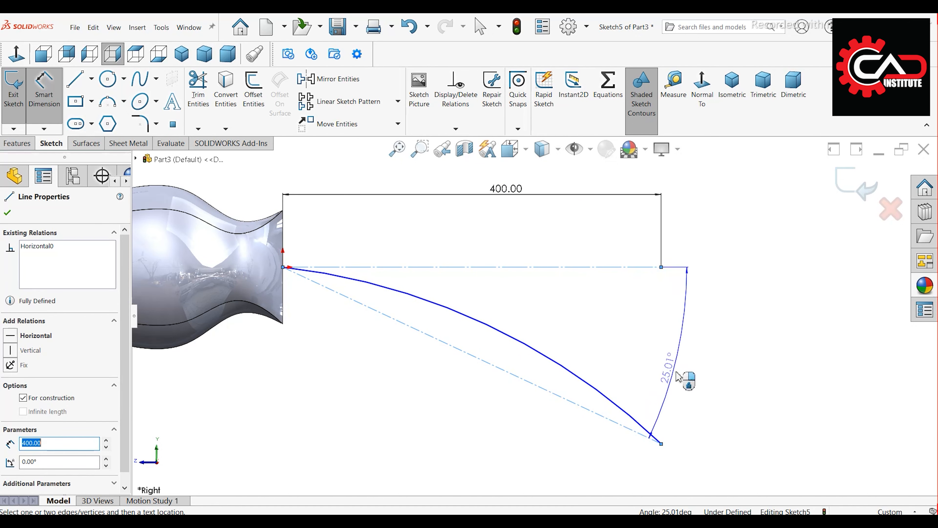
click(718, 394)
text(20)
key(Return)
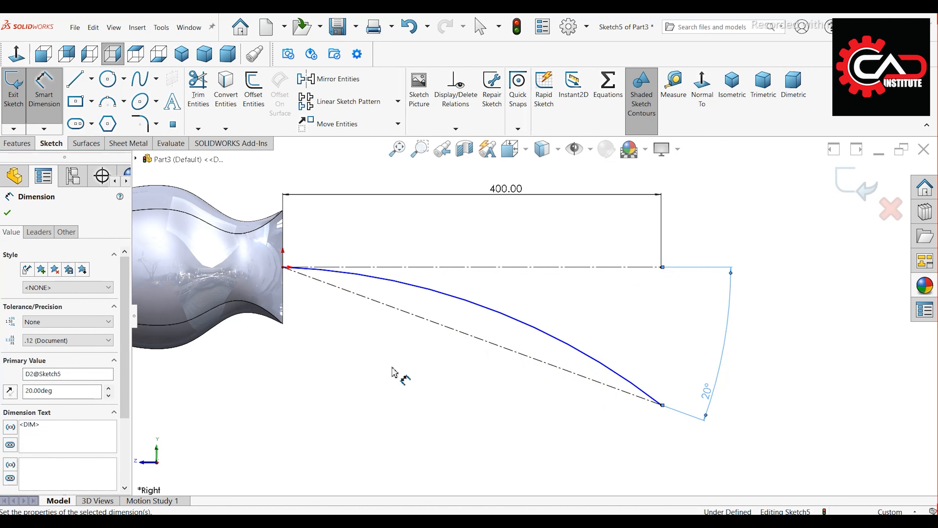
right_click(331, 337)
click(360, 368)
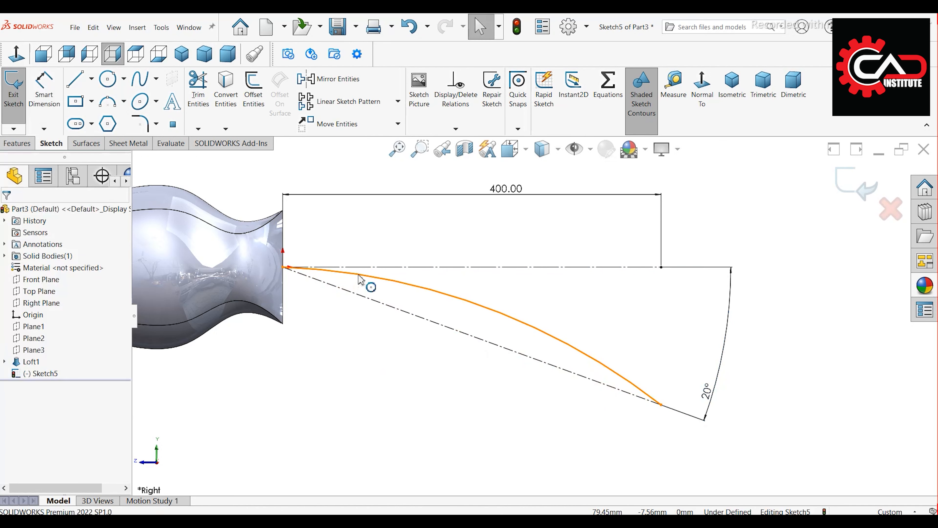
- Make the arc tangent to the horizontal construction line
click(358, 276)
ctrl+click(369, 271)
click(388, 222)
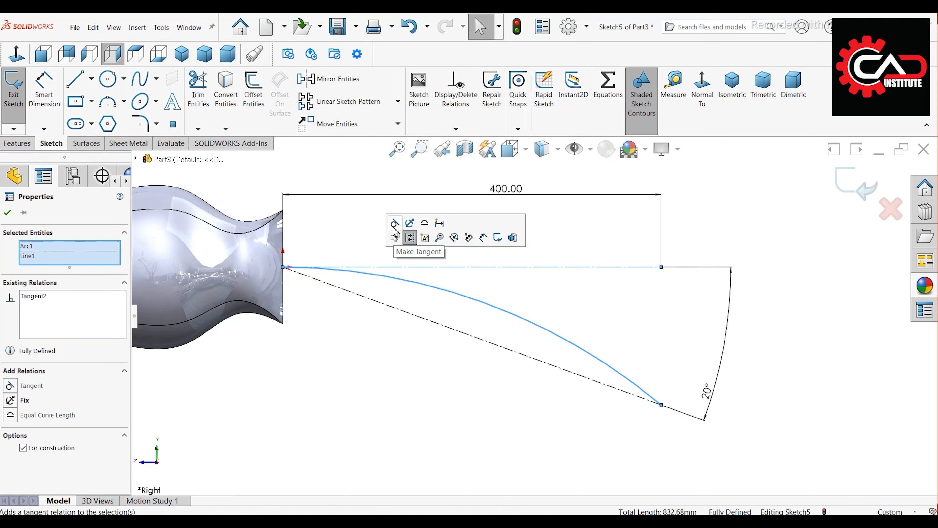
click(356, 234)
key(z)
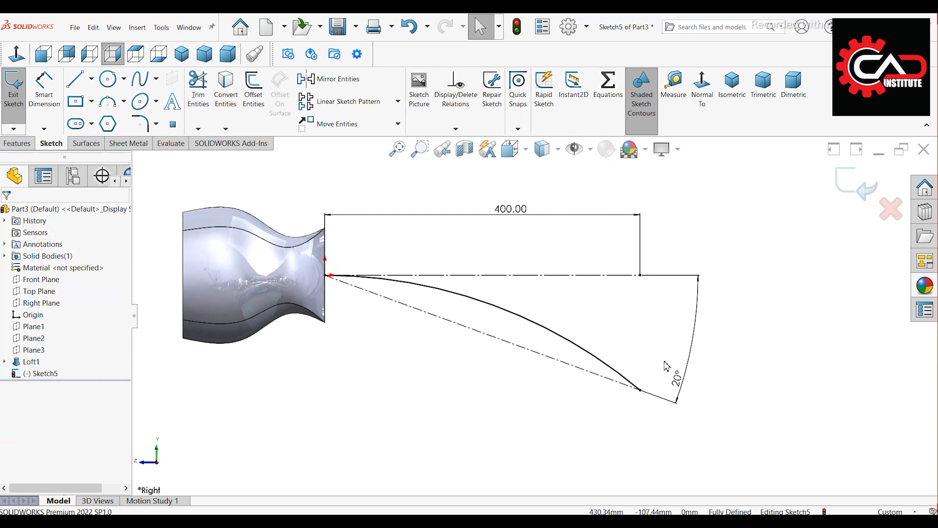
- Draw a short centerline from the arc's lower end, rising away from the sloping centerline at roughly a right angle
click(91, 78)
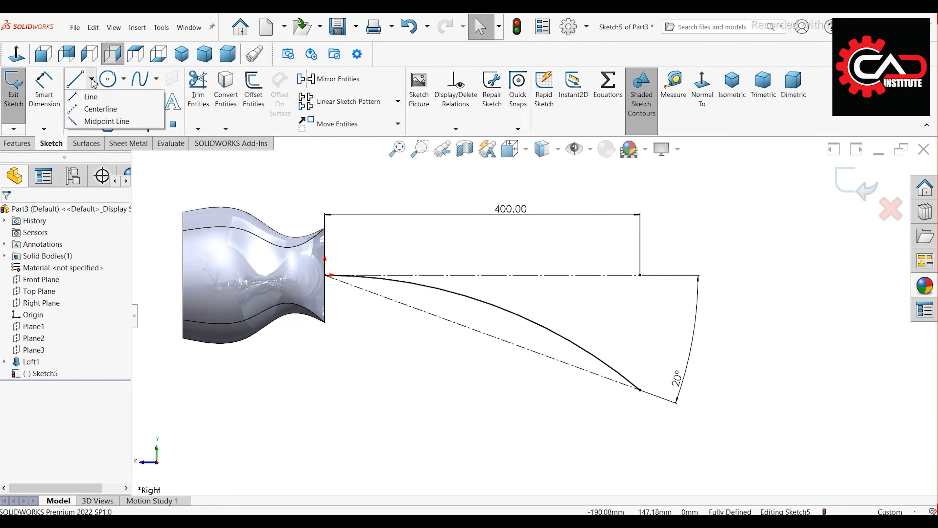
click(106, 107)
scroll(644, 353, down, 2)
key(z)
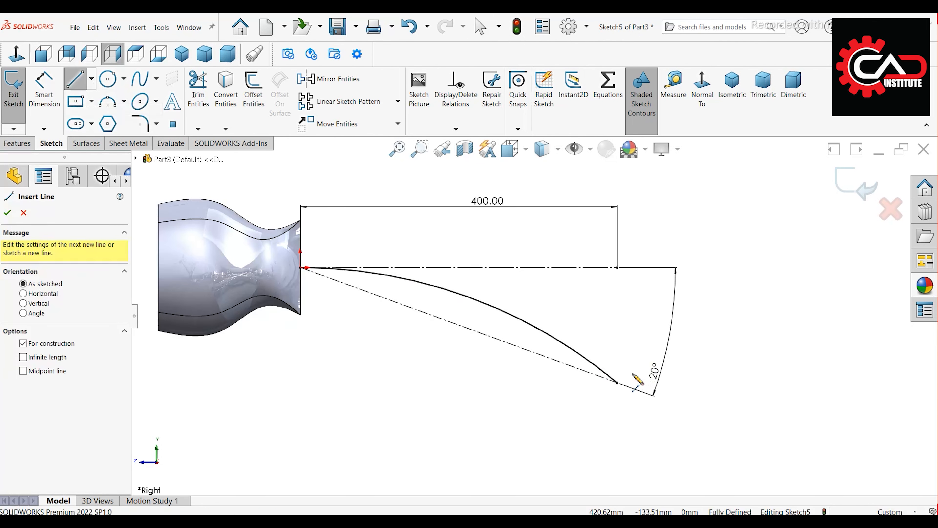
click(617, 382)
click(632, 335)
right_click(585, 301)
click(607, 310)
scroll(636, 367, down, 2)
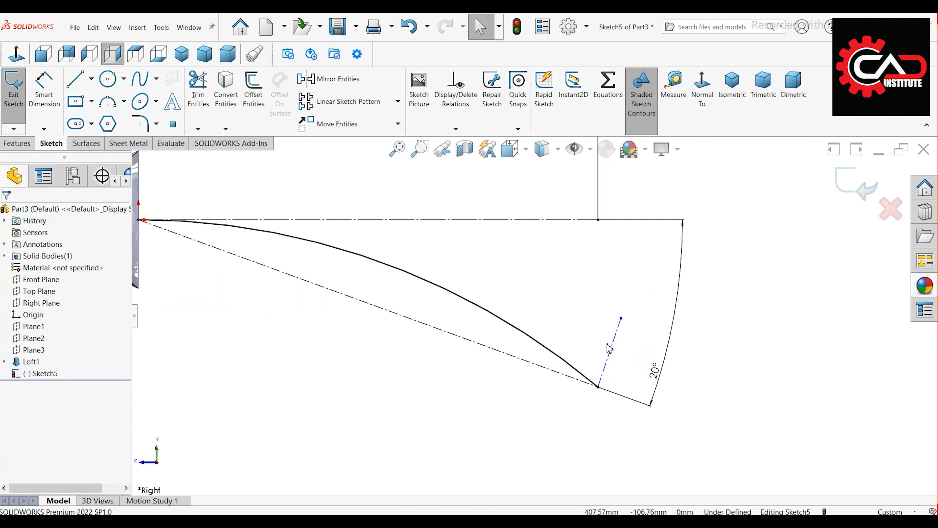
- Make the short centerline perpendicular to the sloping centerline and finish the sketch
click(614, 346)
ctrl+click(550, 373)
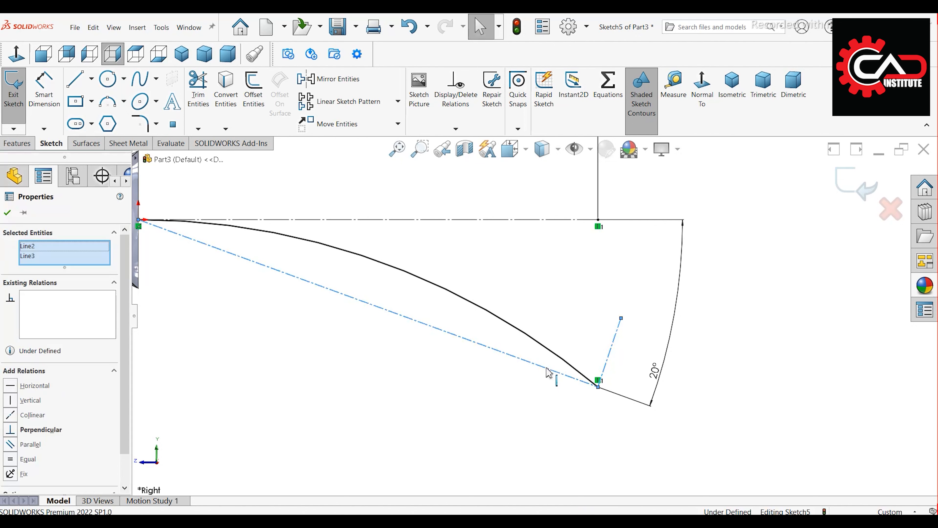
click(614, 292)
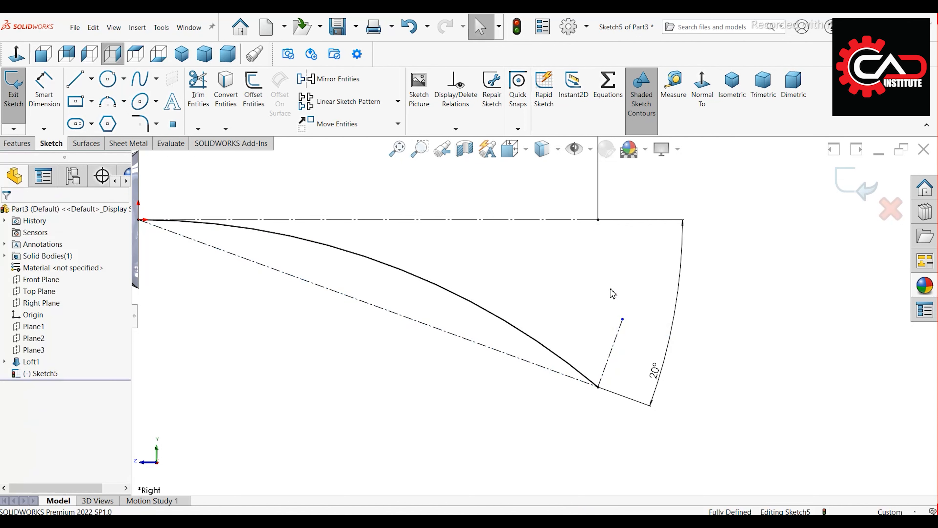
scroll(613, 319, up, 5)
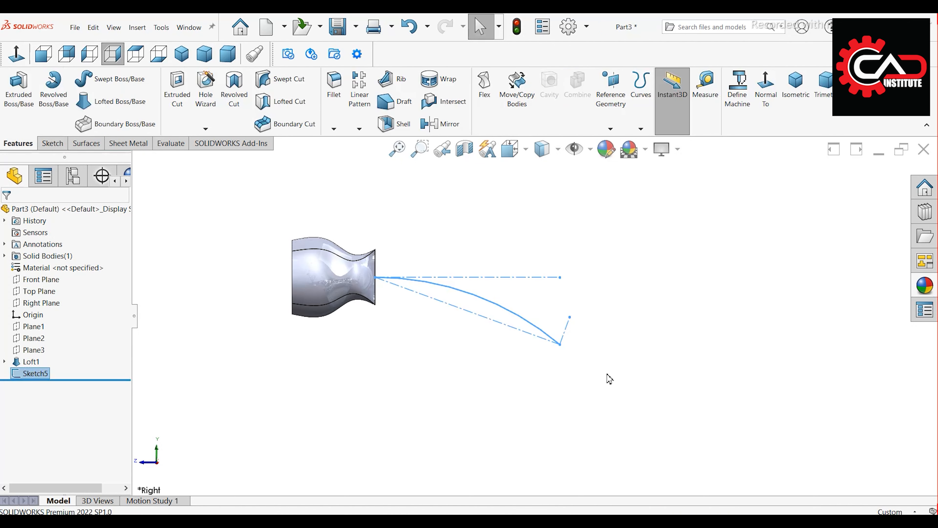
scroll(581, 383, down, 2)
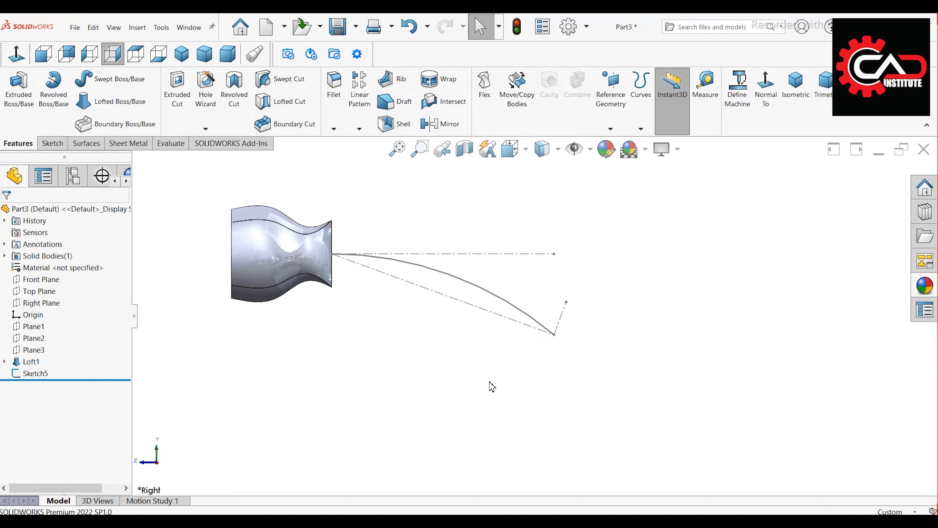
- Create a reference plane perpendicular to the Right Plane and coincident with the short centerline at the arc's end
click(610, 129)
click(621, 141)
click(137, 158)
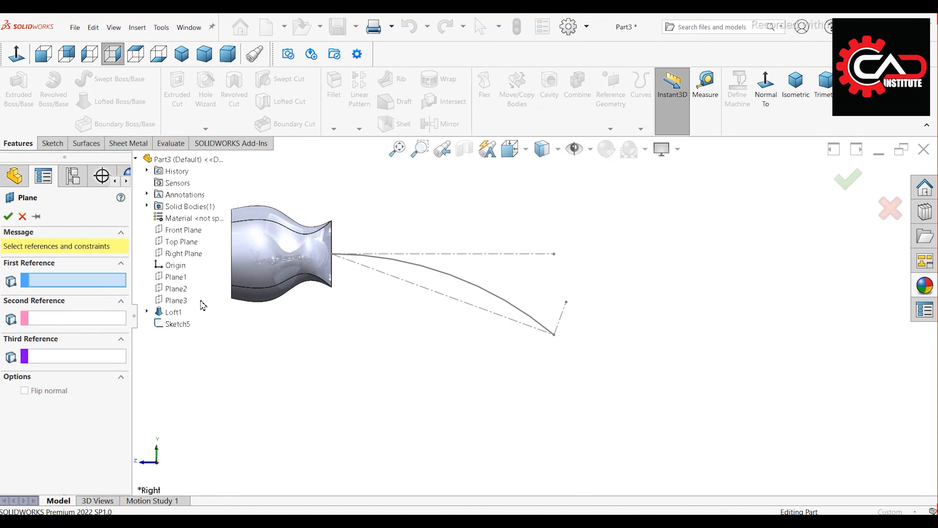
click(200, 254)
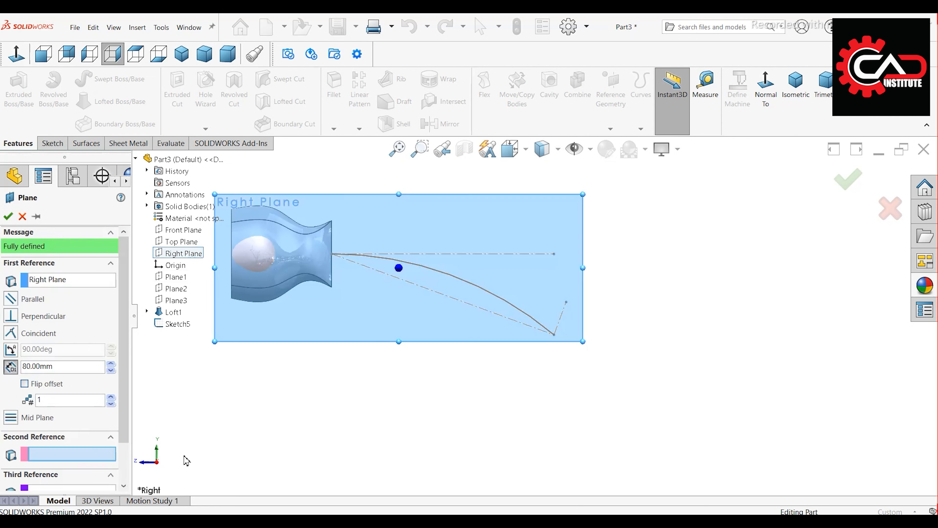
middle_drag(615, 369, 558, 370)
click(498, 331)
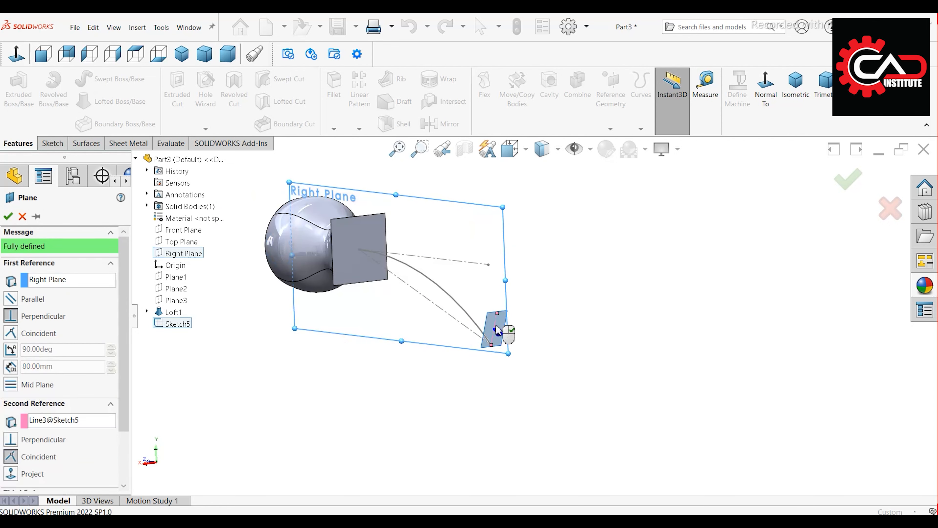
right_click(496, 326)
middle_drag(516, 384, 535, 376)
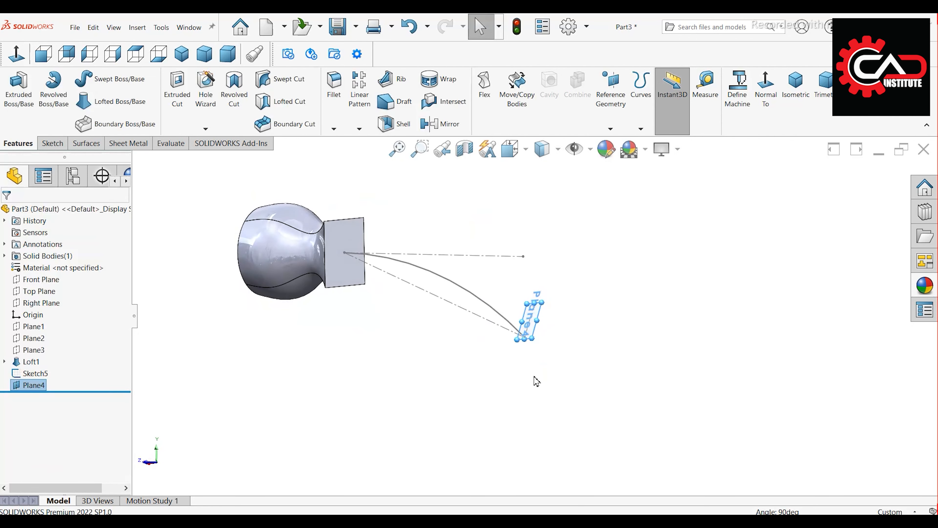
- Start a sketch on Plane4 and draw a center rectangle about 19 mm by 175 mm around the origin
click(534, 376)
scroll(536, 321, down, 1)
scroll(539, 324, down, 2)
click(535, 320)
click(571, 282)
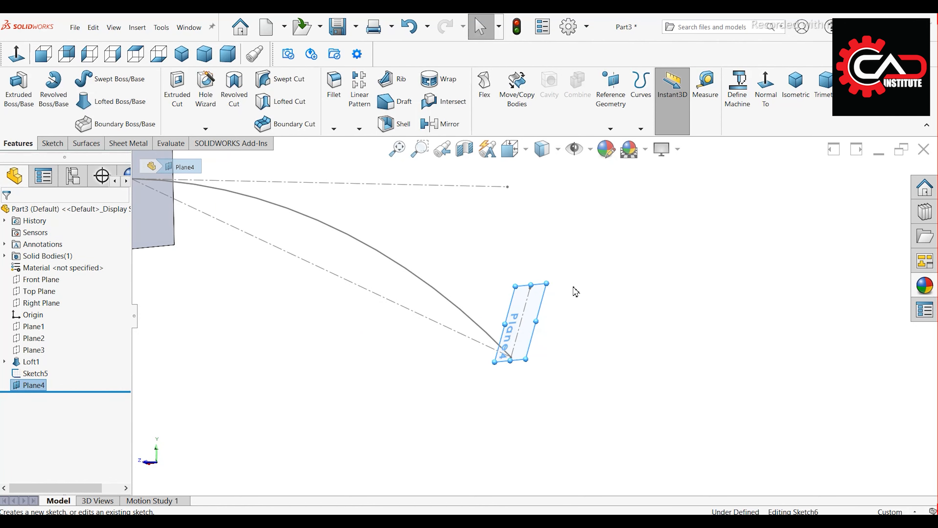
key(ctrl+8)
click(625, 388)
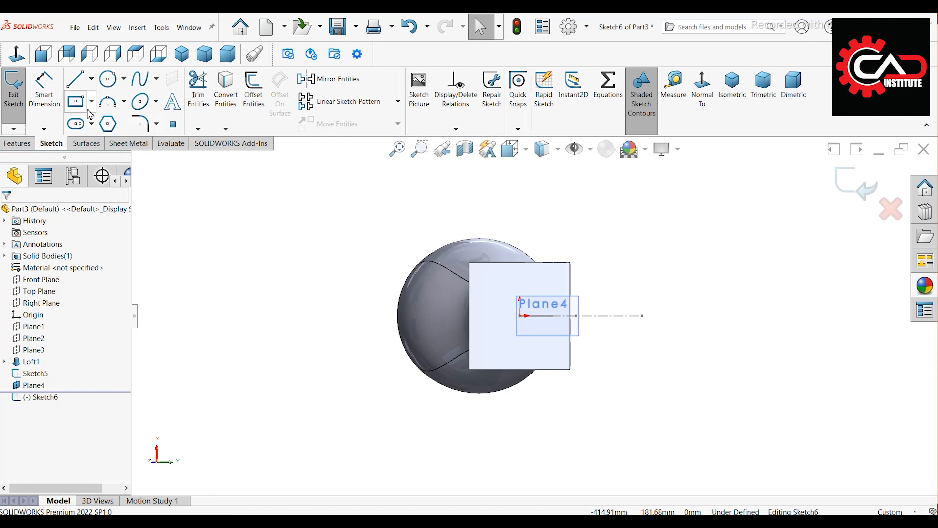
scroll(469, 324, down, 1)
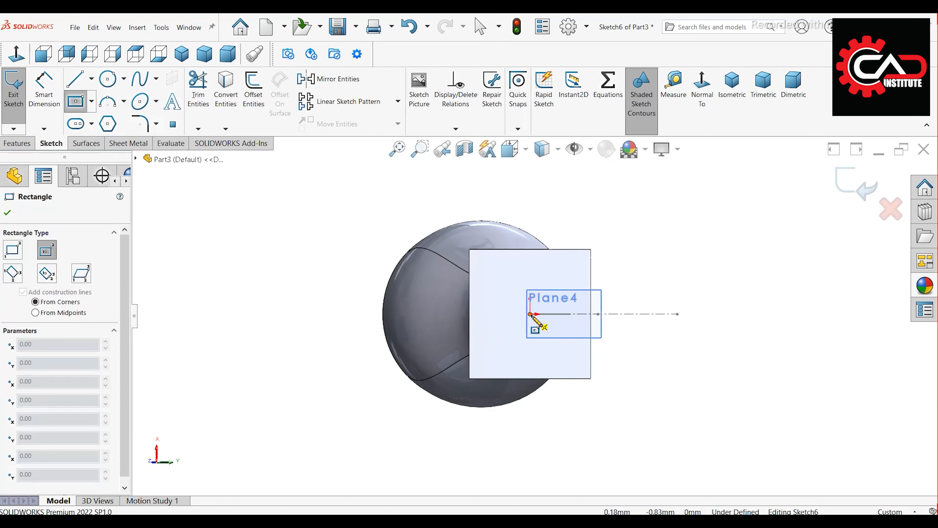
click(530, 314)
click(540, 220)
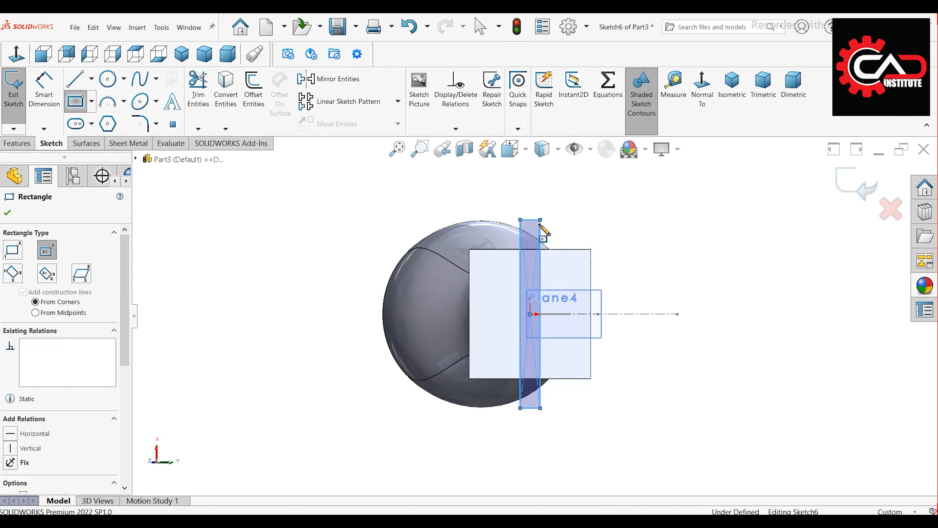
key(Escape)
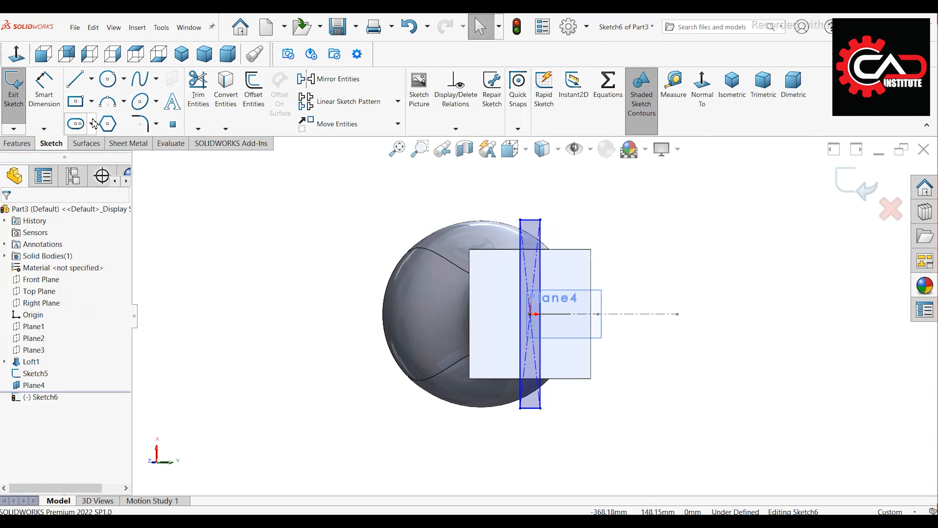
- Dimension the rectangle's short side to 10 mm and its long side to 300 mm
click(51, 105)
click(530, 221)
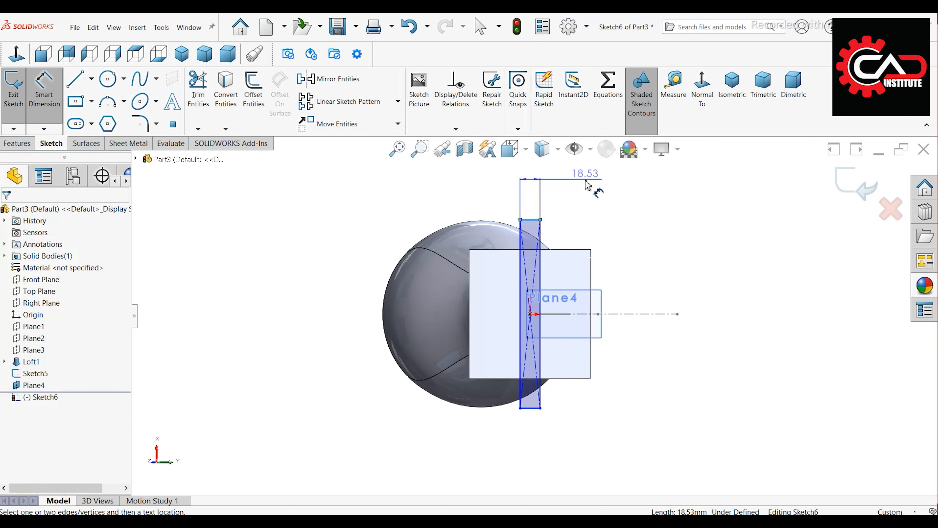
click(669, 198)
text(10)
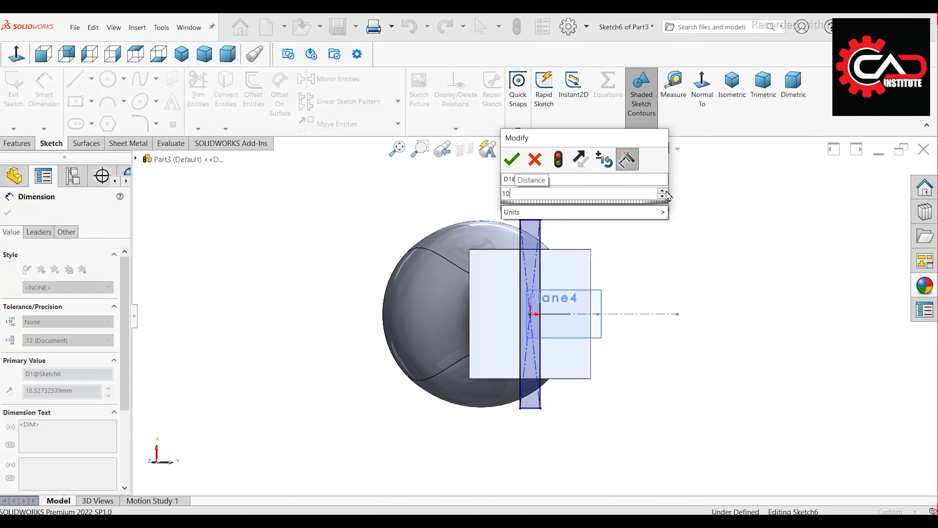
key(Return)
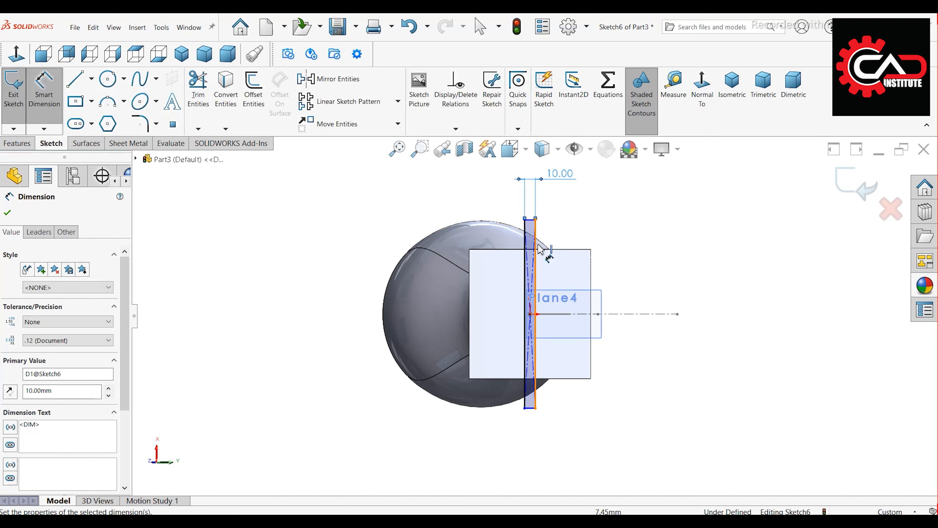
click(537, 247)
click(609, 209)
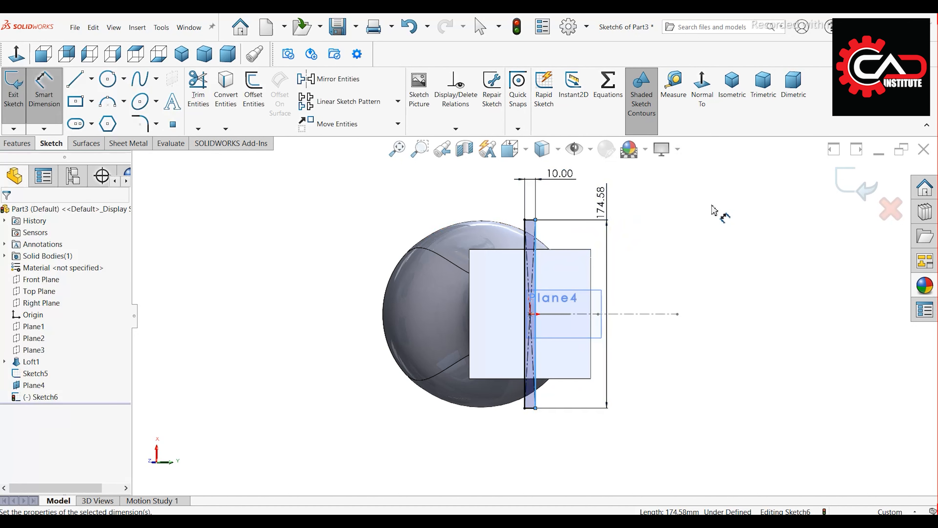
text(300)
key(Return)
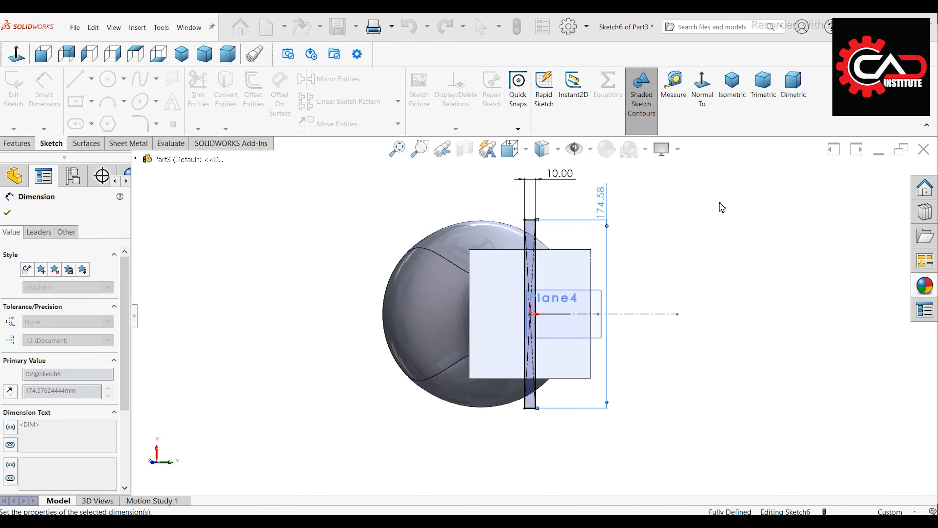
key(Escape)
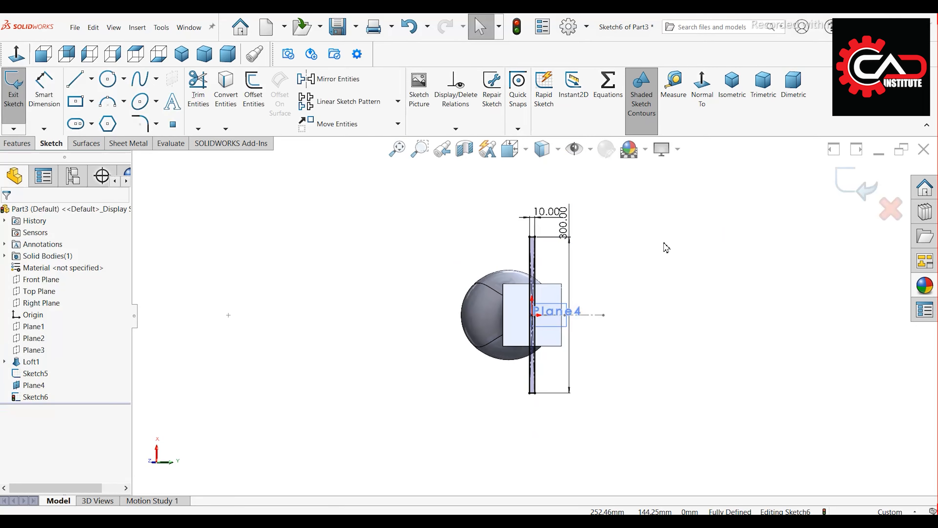
mouse_move(653, 266)
middle_down()
mouse_move(580, 226)
mouse_move(704, 184)
mouse_move(779, 296)
mouse_move(796, 380)
mouse_move(797, 371)
middle_up()
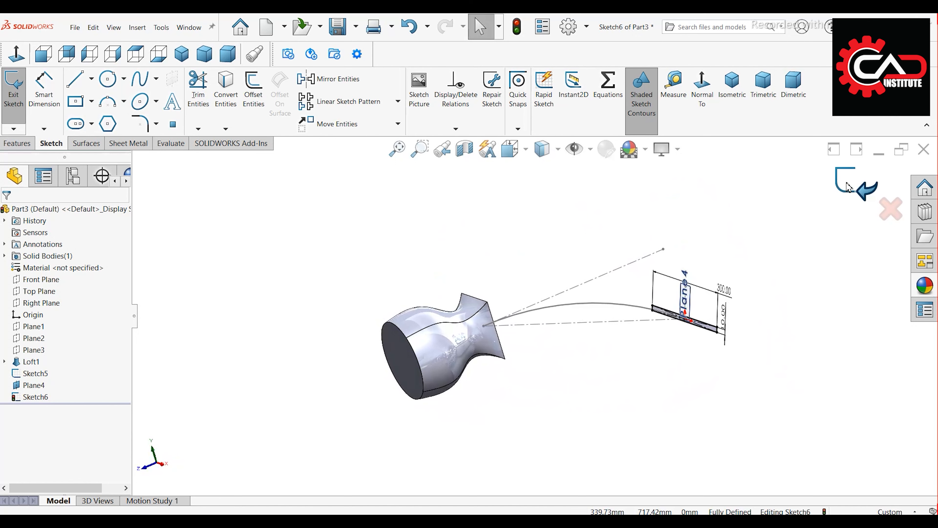
- Finish the rectangle sketch and hide Plane4
click(846, 183)
scroll(724, 324, down, 1)
click(677, 293)
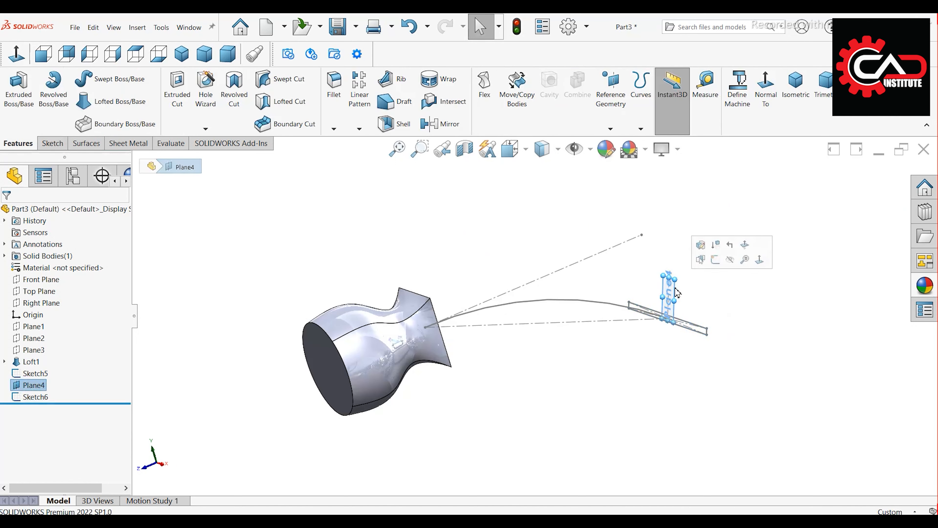
click(728, 259)
mouse_move(694, 273)
middle_down()
mouse_move(691, 289)
mouse_move(688, 277)
middle_up()
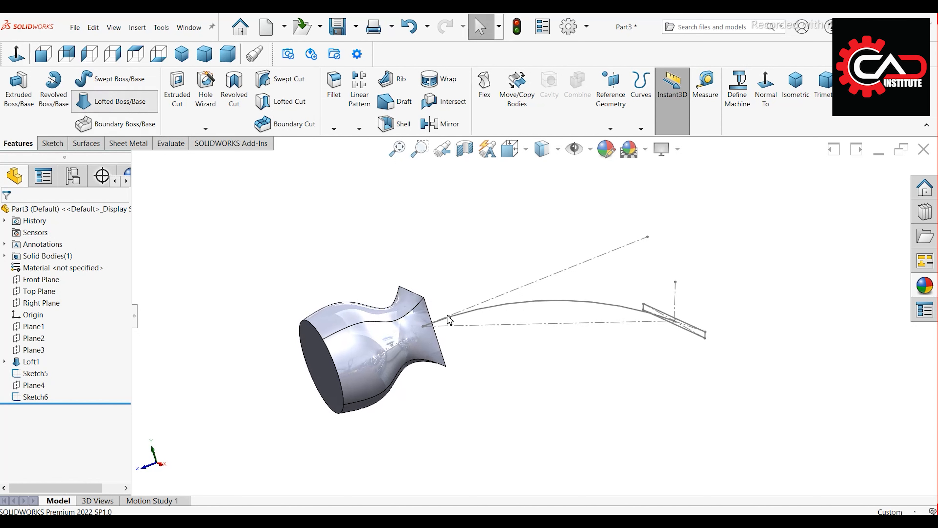
- Start a loft with the thin rectangle sketch and the square end face of the head as its profiles
click(122, 102)
click(706, 336)
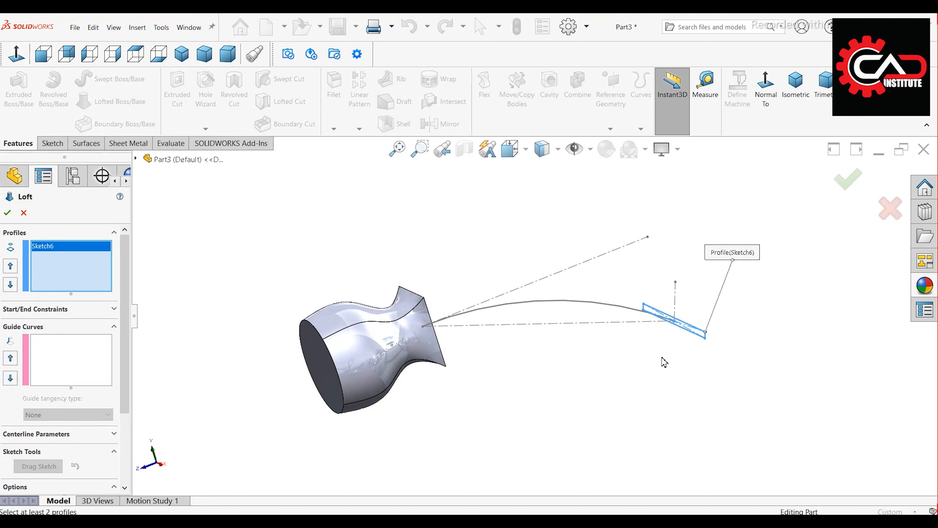
mouse_move(664, 361)
middle_down()
mouse_move(582, 341)
mouse_move(554, 379)
middle_up()
click(437, 314)
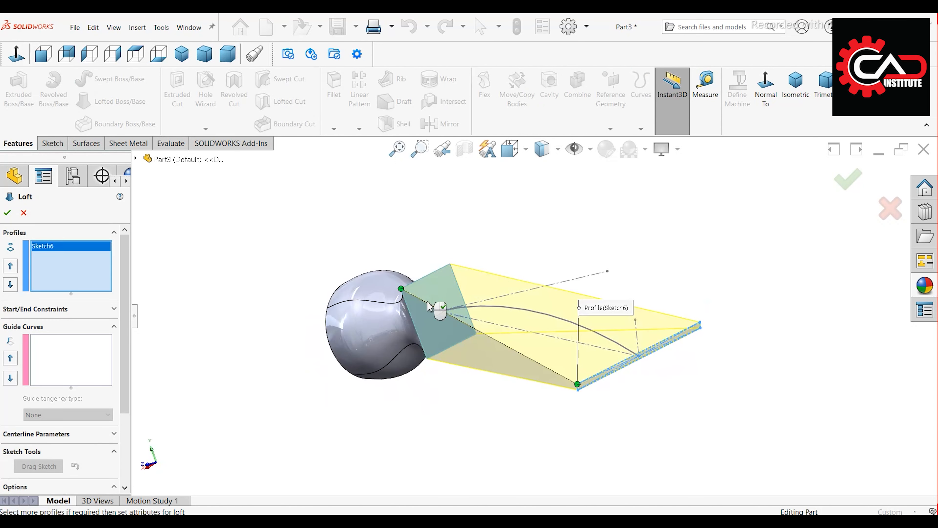
middle_drag(464, 342, 532, 357)
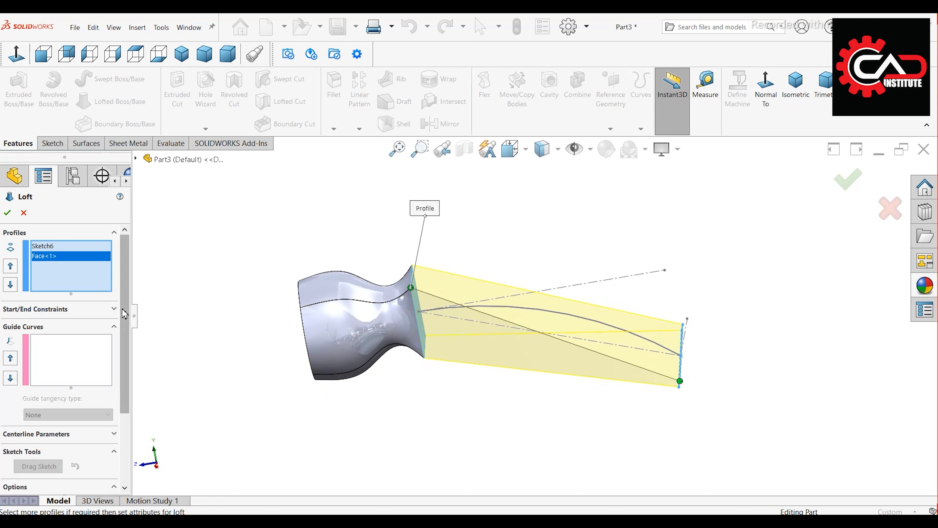
- Guide the loft with the arc sketch as its centerline and create the curved tapering body
scroll(123, 325, down, 3)
click(49, 332)
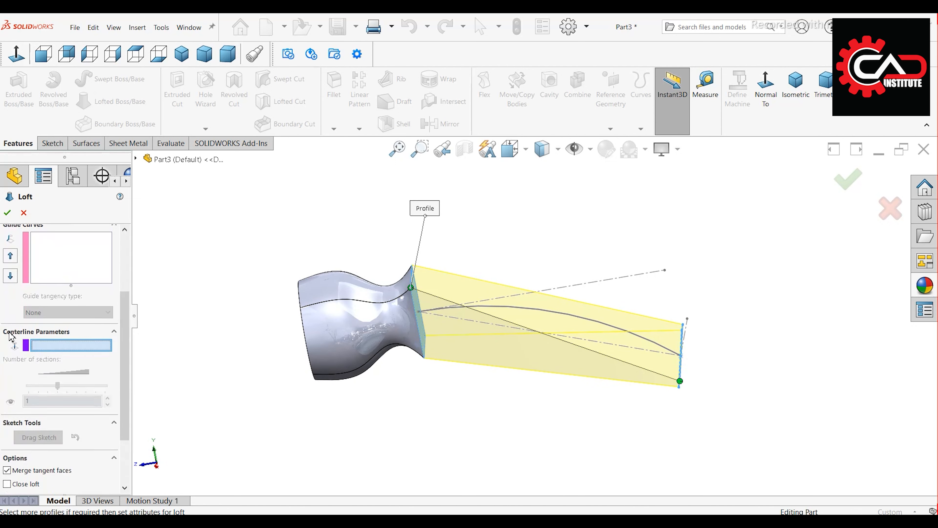
click(576, 318)
middle_drag(478, 401, 492, 385)
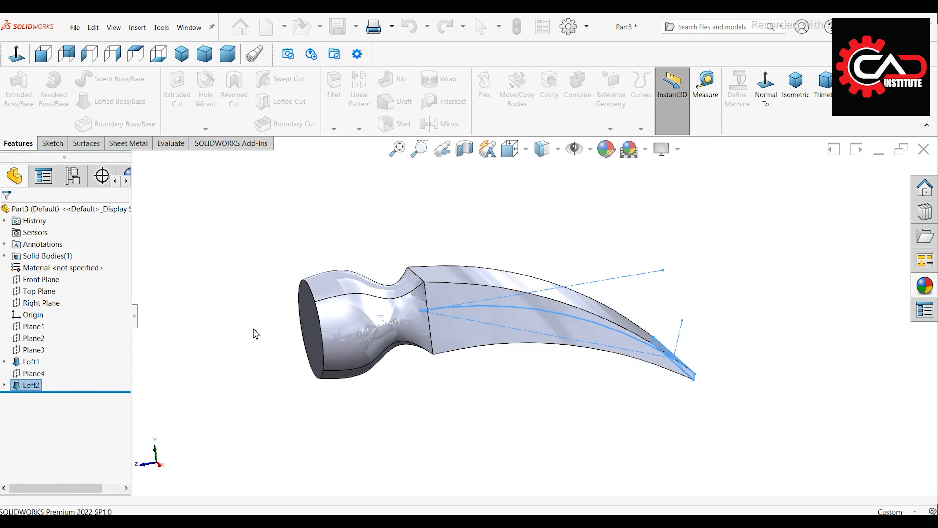
middle_drag(488, 404, 524, 436)
middle_drag(571, 390, 575, 394)
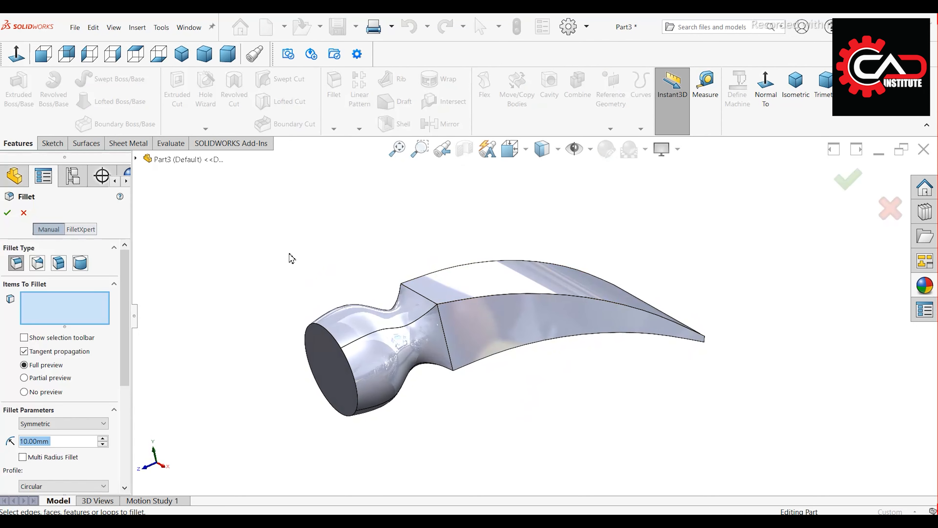
- Fillet the edges of the curved body's upper face and underside with a 2 mm radius
text(2)
key(Return)
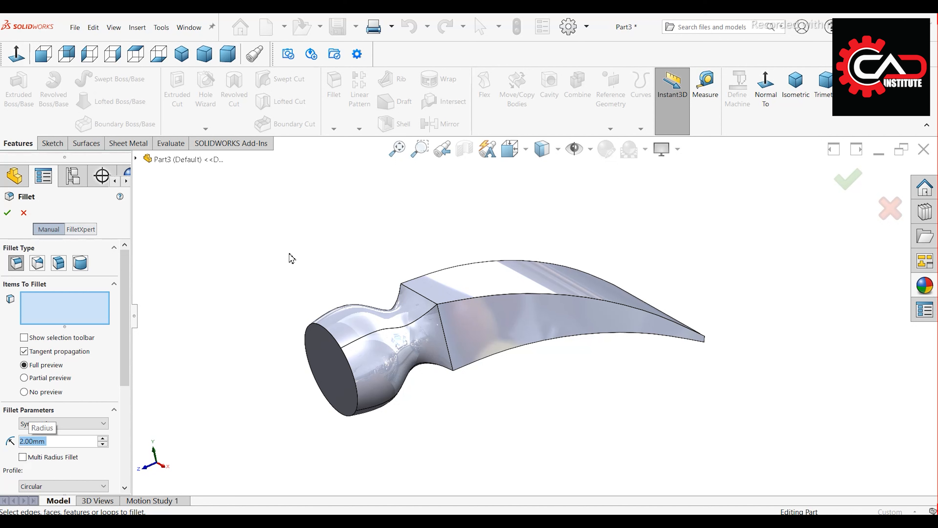
scroll(383, 363, up, 2)
scroll(544, 389, down, 1)
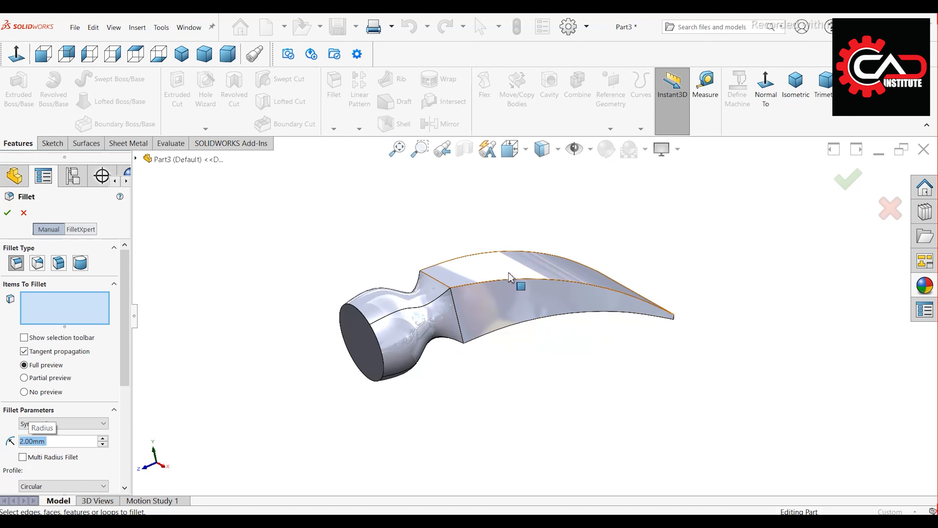
click(508, 272)
middle_drag(513, 350, 499, 212)
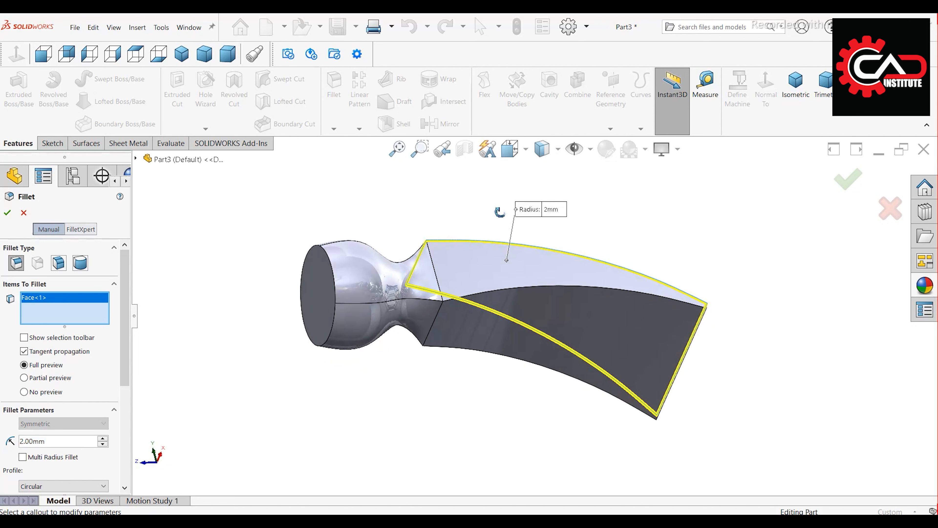
click(475, 334)
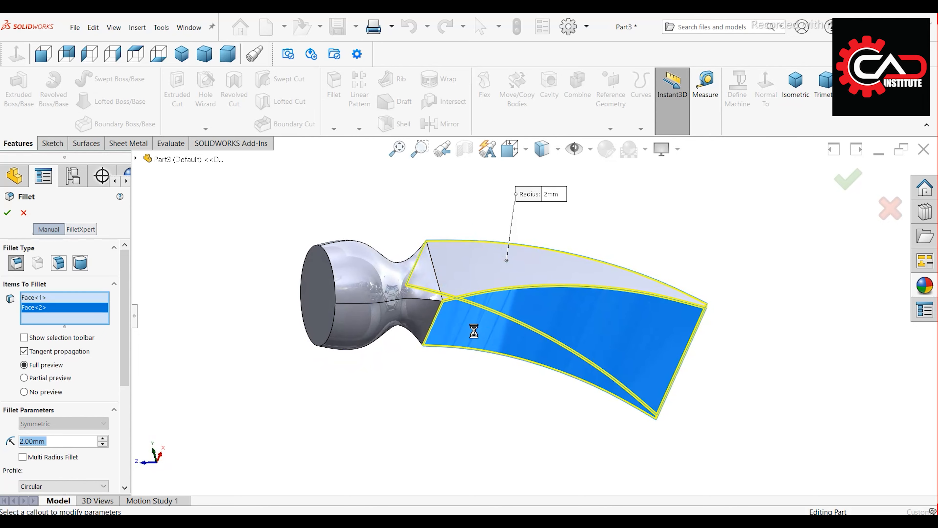
key(Return)
- Start a 2 mm fillet on the two vertical edges of the square end and the head's two upper lengthwise edges
middle_drag(385, 368, 346, 408)
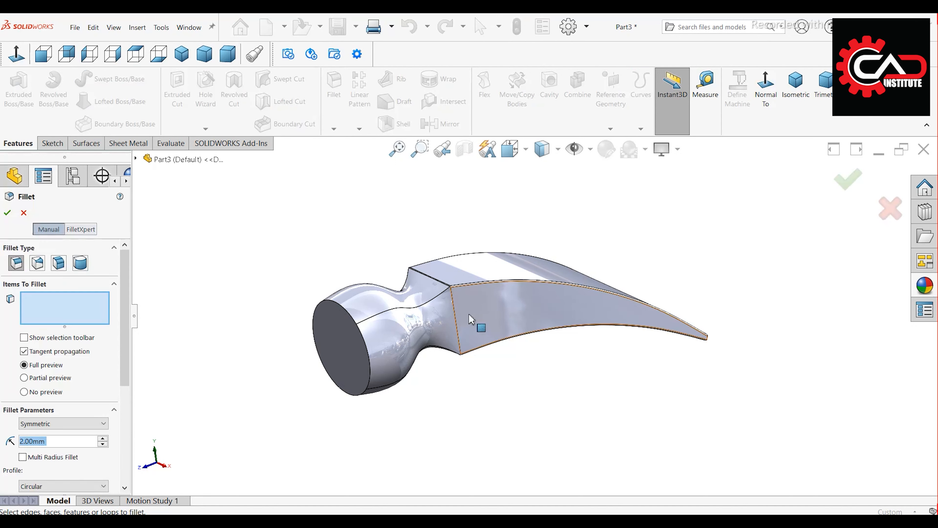
click(455, 311)
middle_drag(456, 312, 463, 330)
click(481, 320)
click(459, 319)
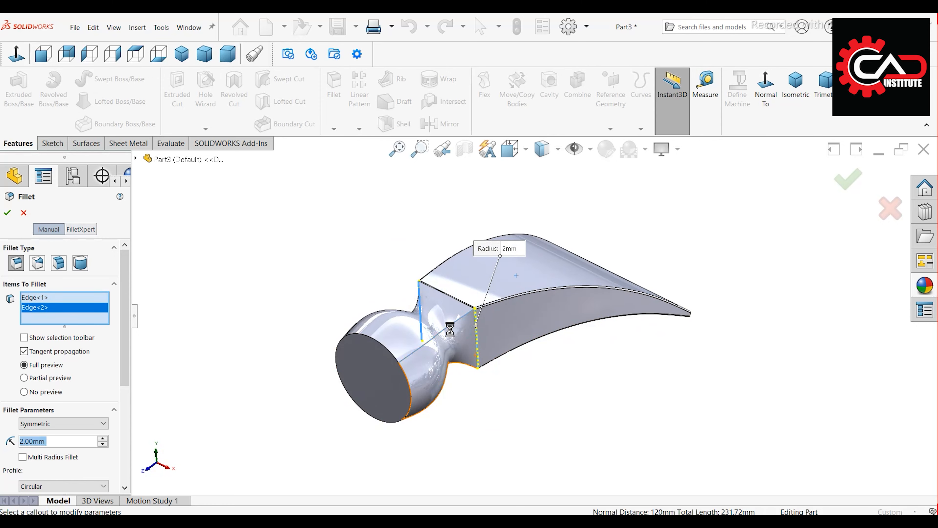
click(415, 314)
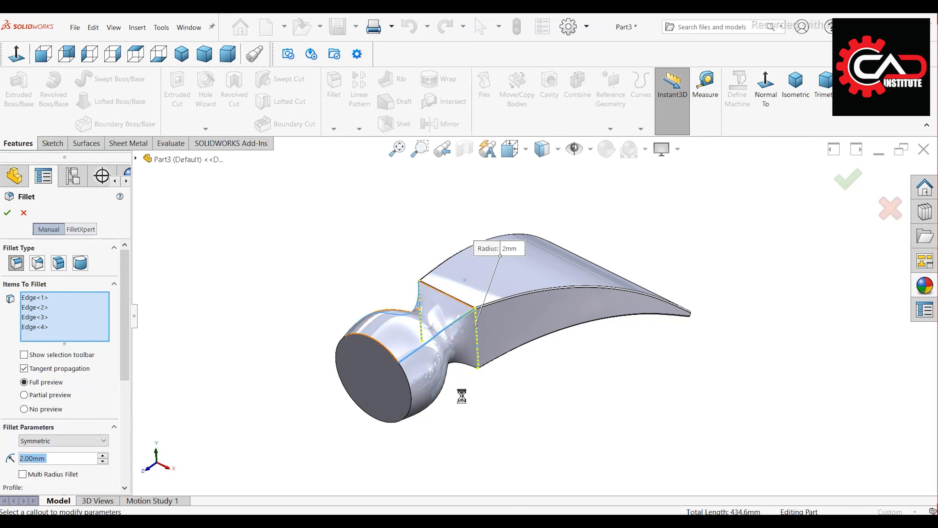
- Add the head's two lower lengthwise edges to the 2 mm fillet and create it
middle_drag(465, 331, 428, 351)
scroll(428, 351, down, 5)
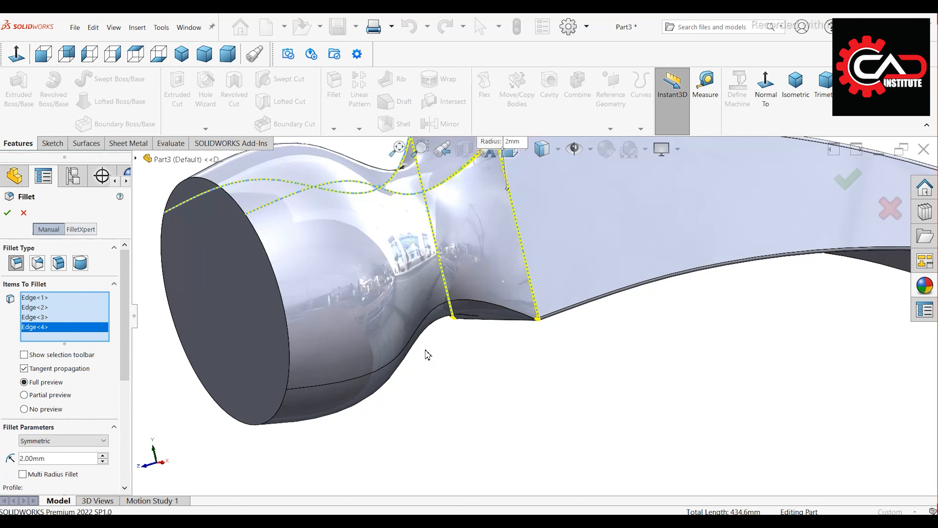
click(422, 330)
middle_drag(406, 357, 509, 351)
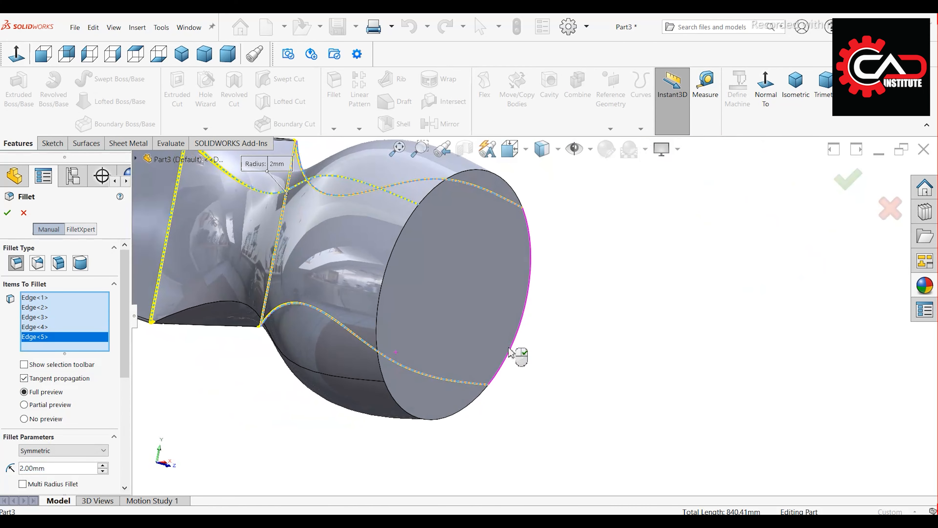
click(239, 306)
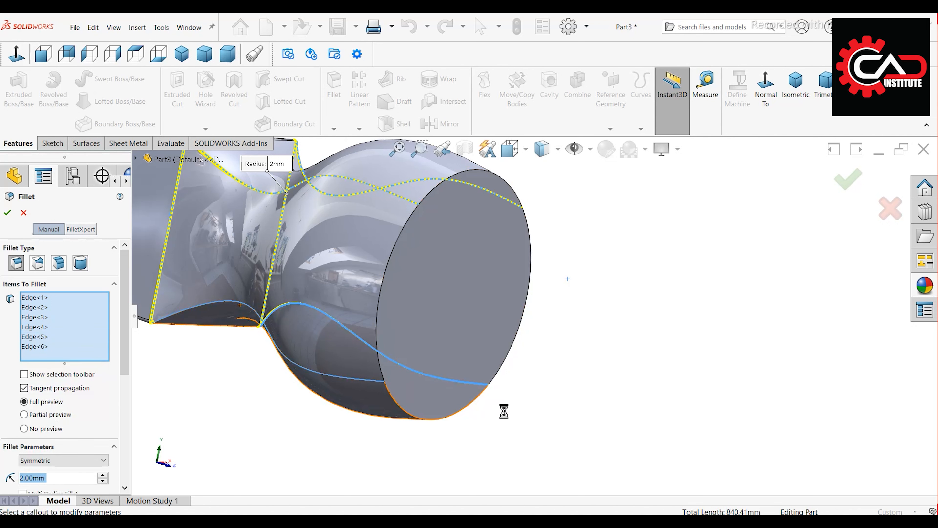
middle_drag(509, 416, 155, 331)
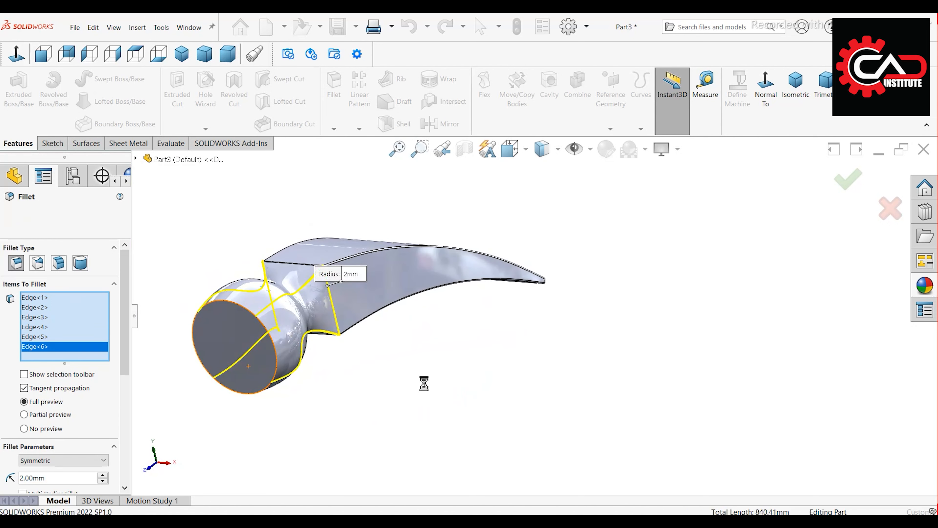
scroll(379, 377, up, 2)
middle_drag(446, 347, 474, 335)
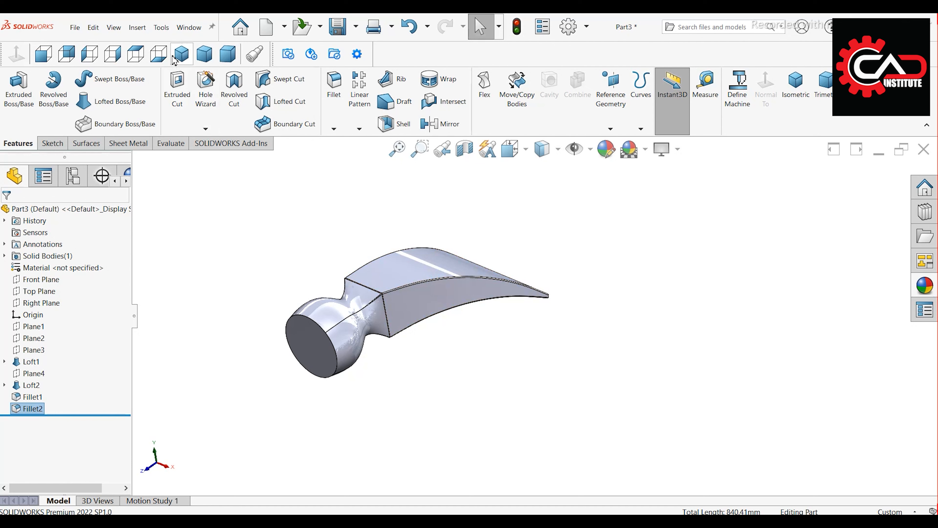
- Switch to the isometric view and open the whole part's appearance for editing
click(176, 59)
right_click(99, 209)
mouse_move(126, 203)
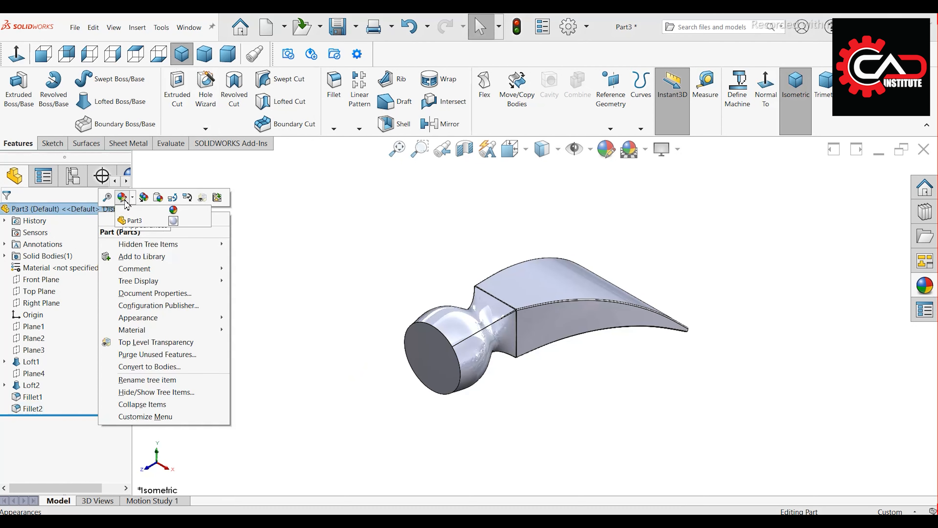
click(135, 220)
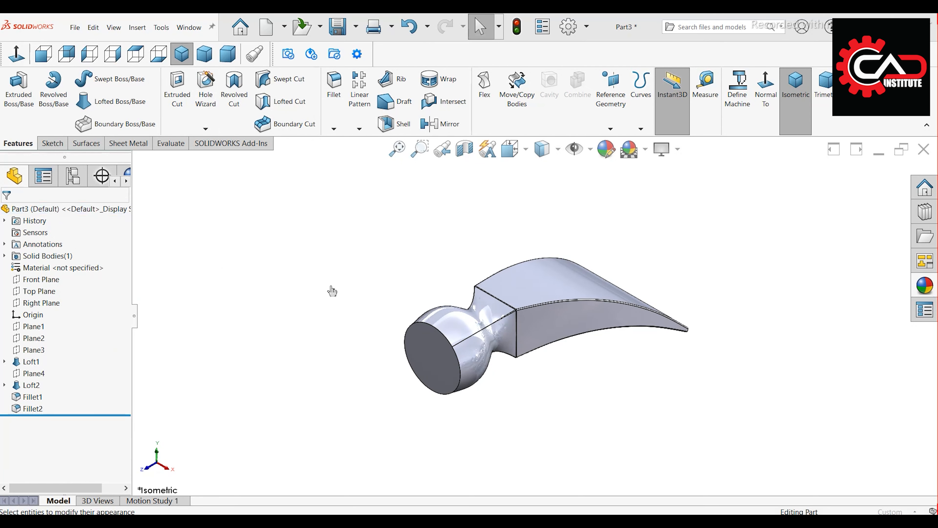
- Try the polished bronze appearance on the whole part
click(868, 243)
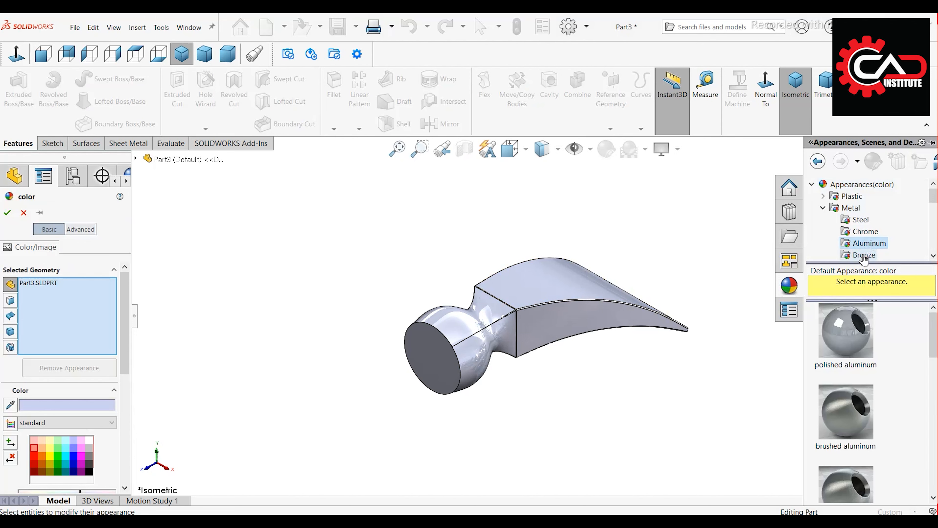
click(864, 254)
click(855, 308)
- Apply the polished brass appearance to the whole part
scroll(866, 235, down, 1)
click(861, 230)
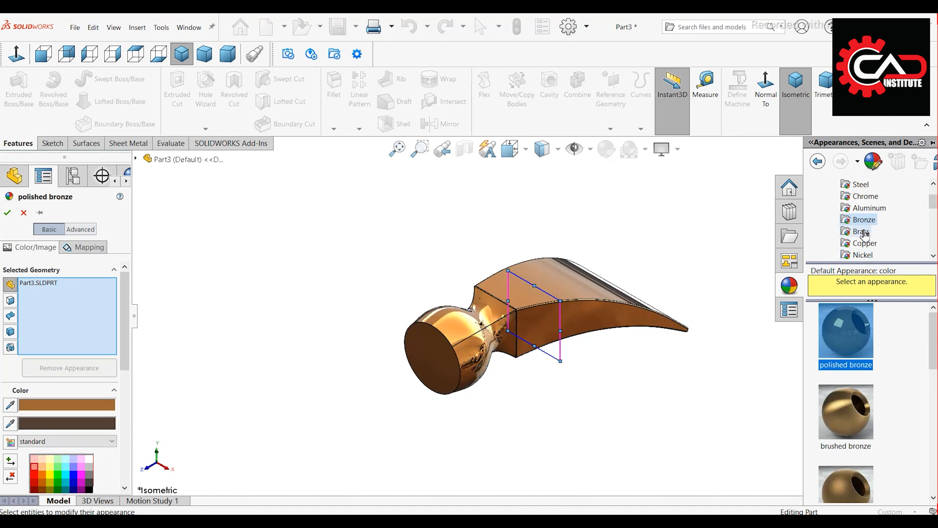
click(846, 330)
middle_drag(657, 325, 692, 352)
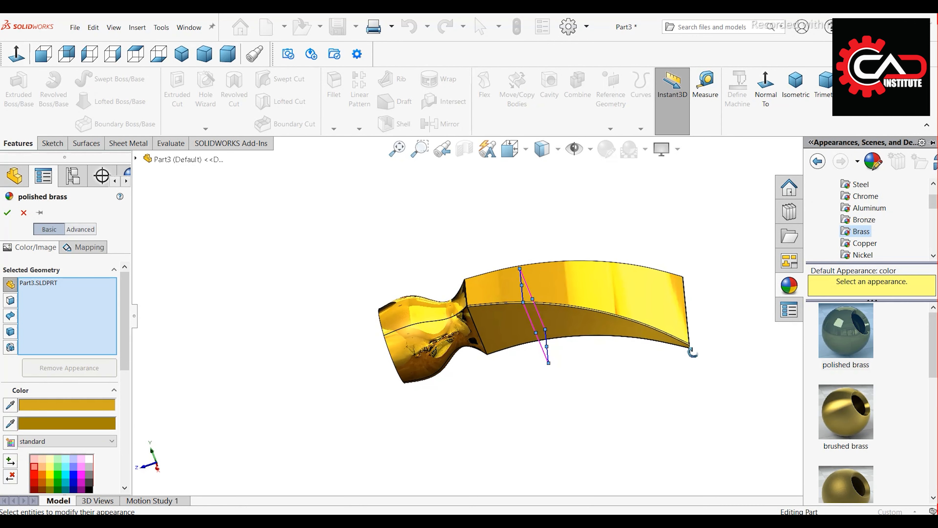
click(9, 213)
middle_drag(560, 325, 613, 362)
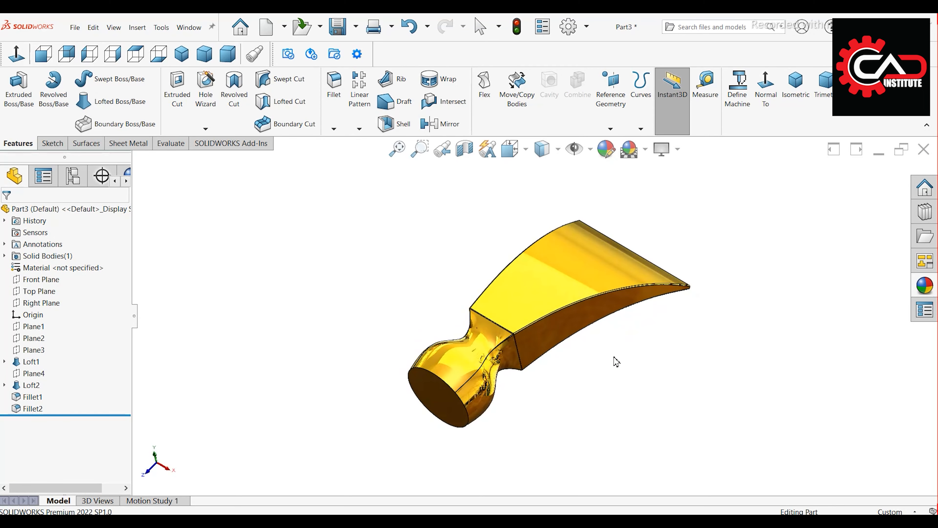